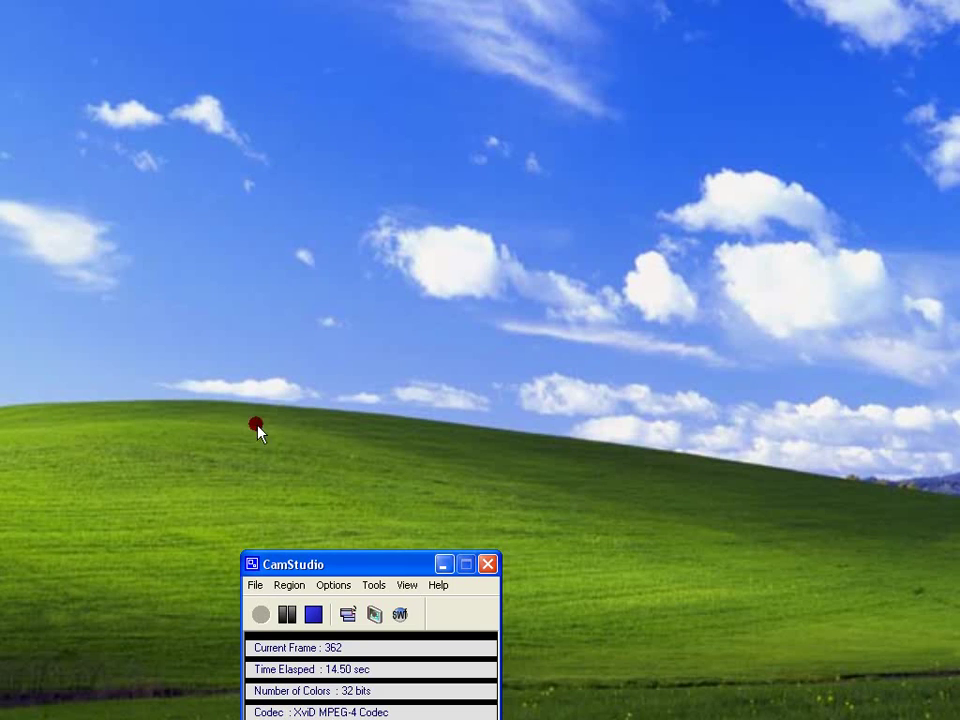
Move the GIMP toolbox with the gradients list to the left edge of the screen
left_click_drag(290, 565, 289, 715)
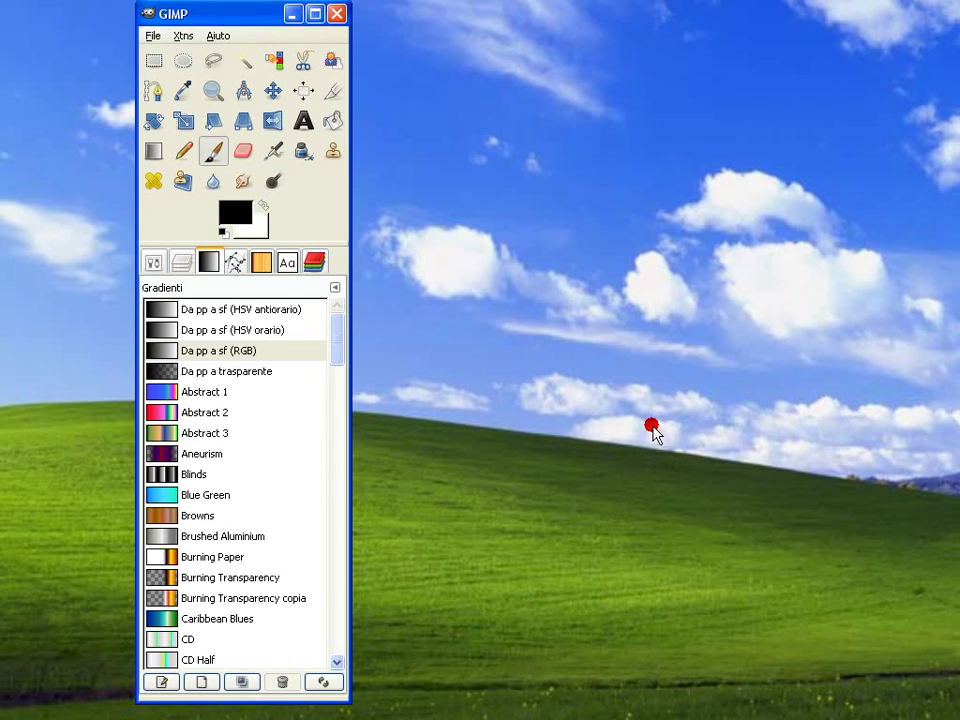
left_click_drag(204, 13, 73, 18)
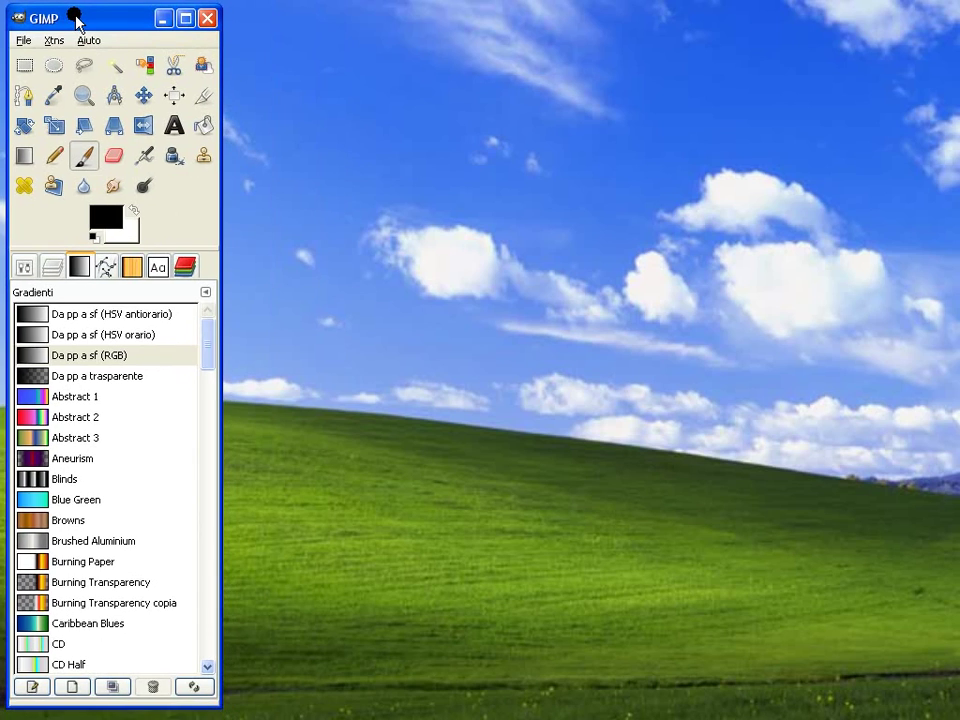
Open gimp.png and place its image window beside the toolbox
key("ctrl+o")
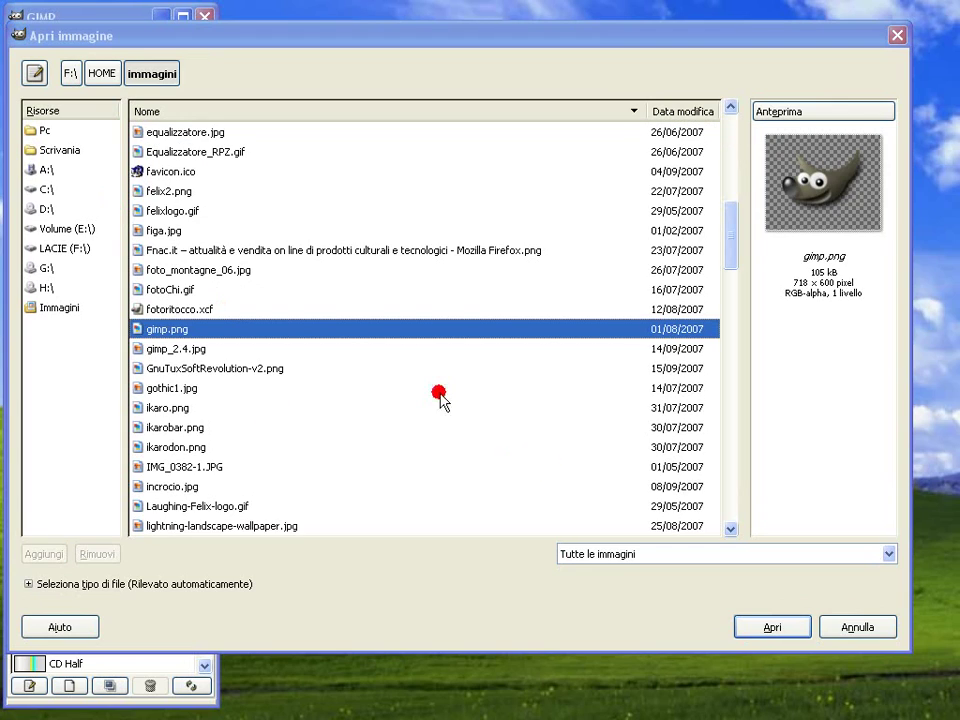
left_click(797, 632)
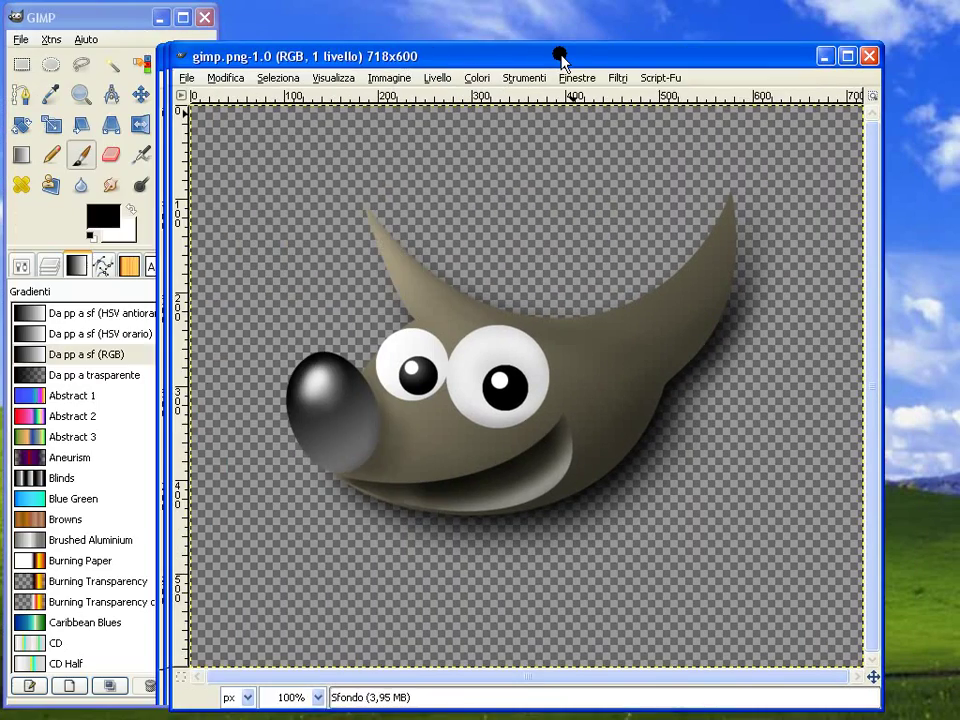
left_click_drag(342, 47, 617, 26)
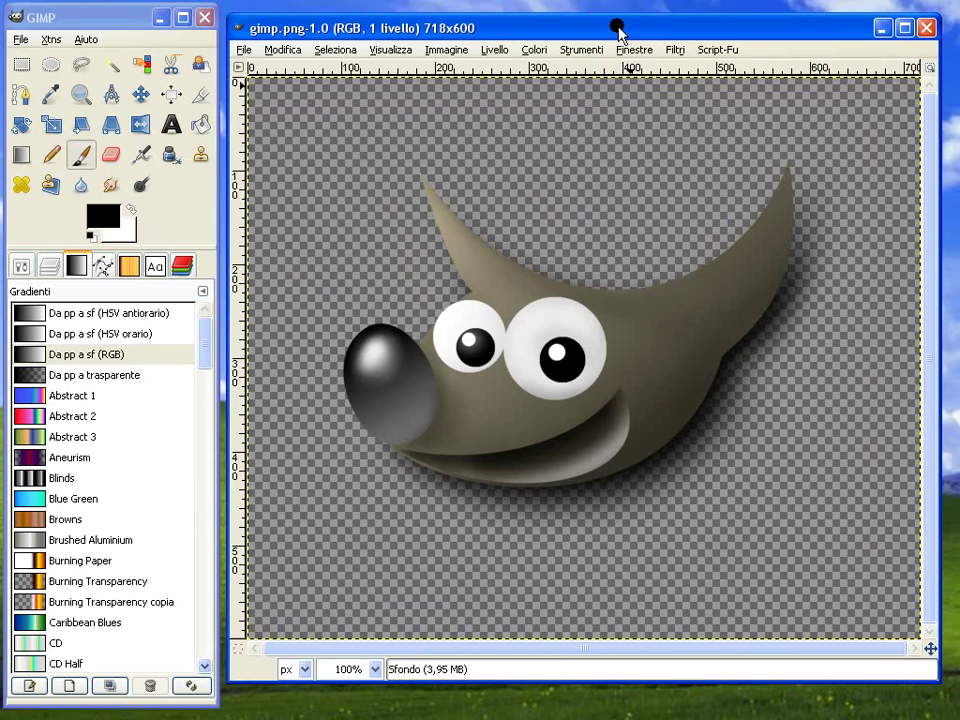
Flip Wilber horizontally, then draw a visible arched path between his horn tips
left_click(141, 124)
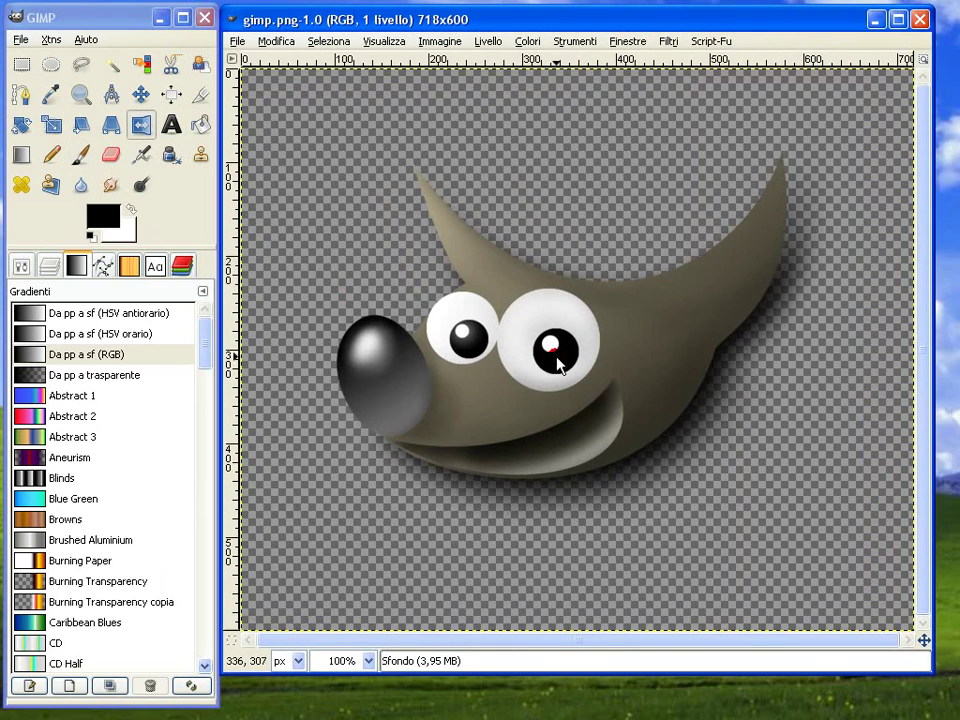
left_click(600, 366)
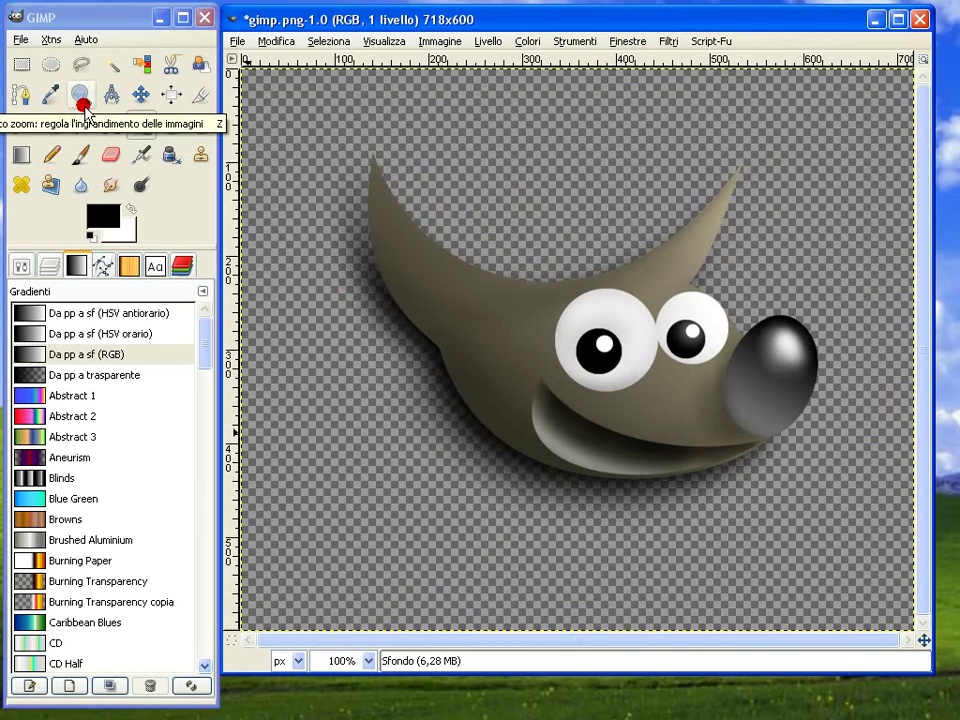
left_click(21, 94)
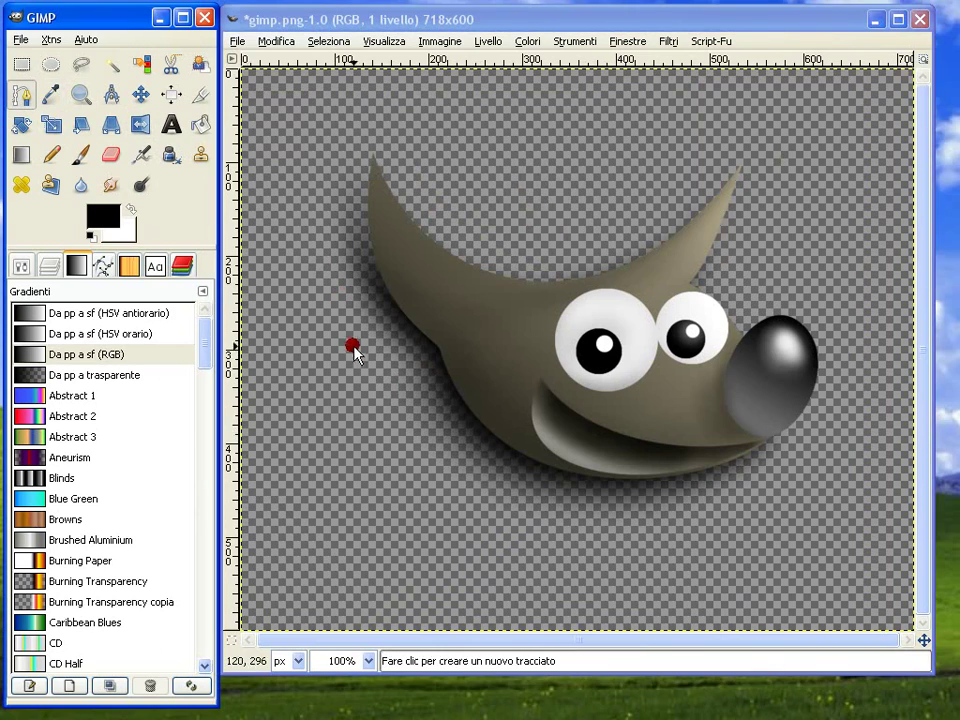
left_click(408, 216)
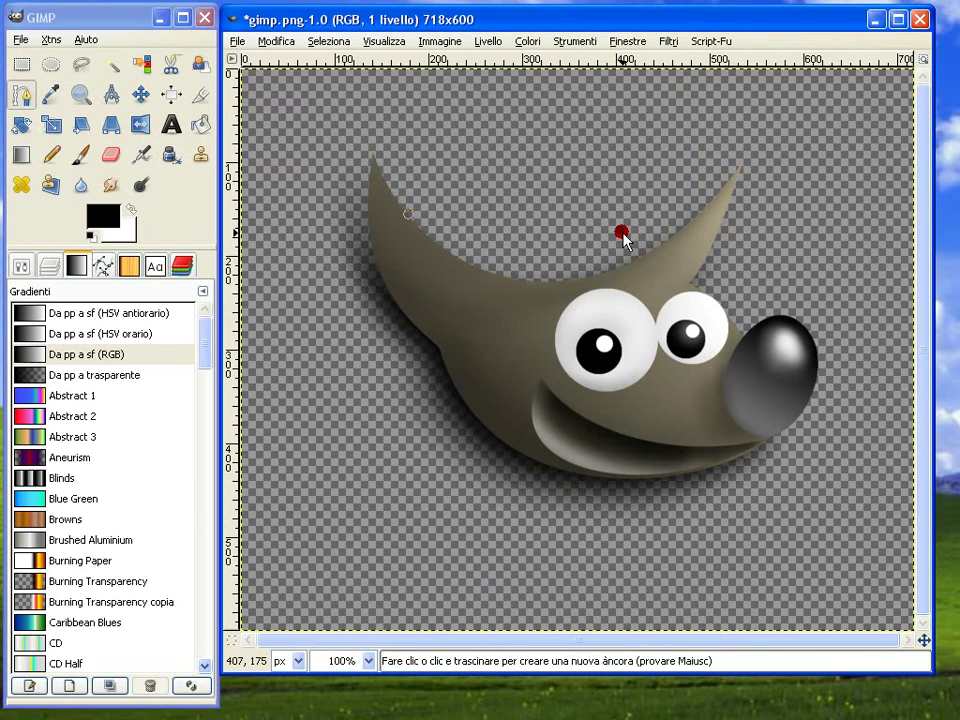
left_click(691, 214)
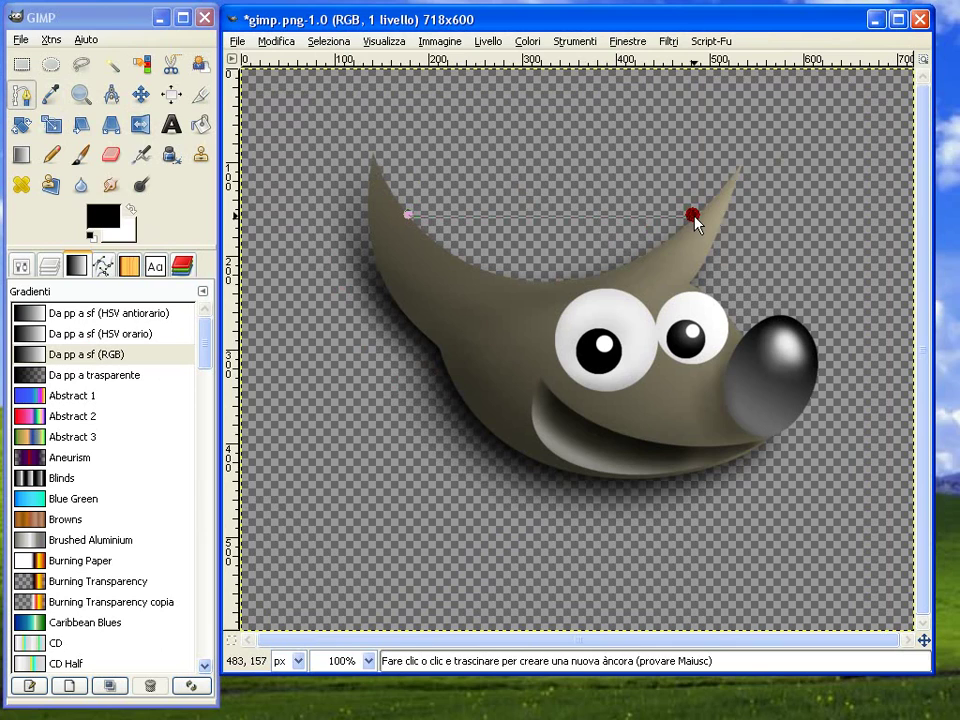
mouse_move(546, 218)
left_mouse_down()
mouse_move(433, 294)
mouse_move(469, 313)
left_mouse_up()
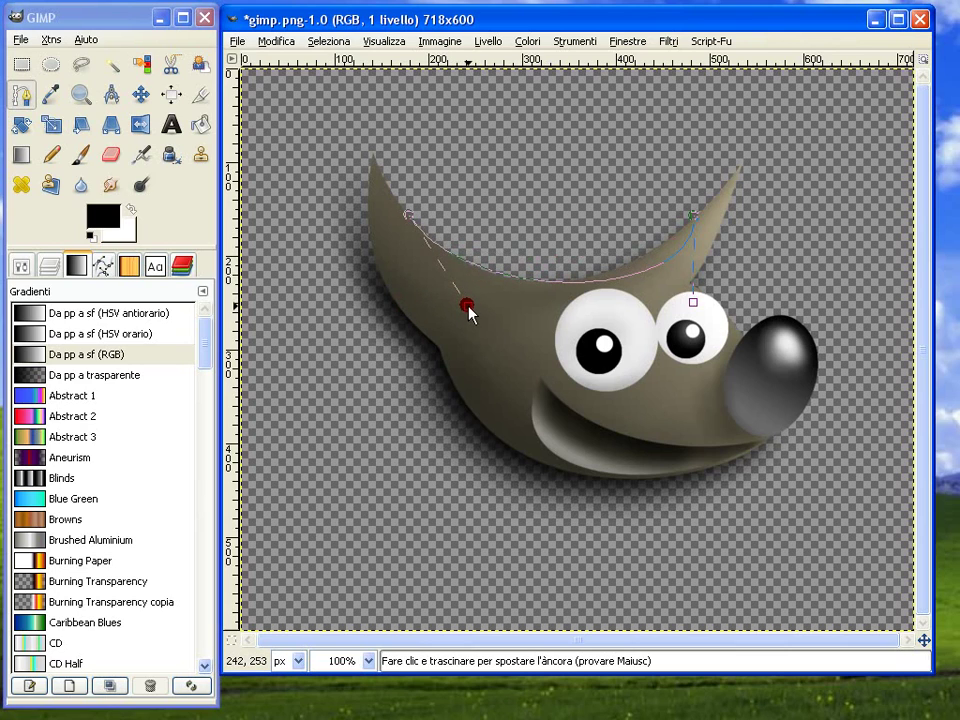
left_click_drag(693, 302, 617, 302)
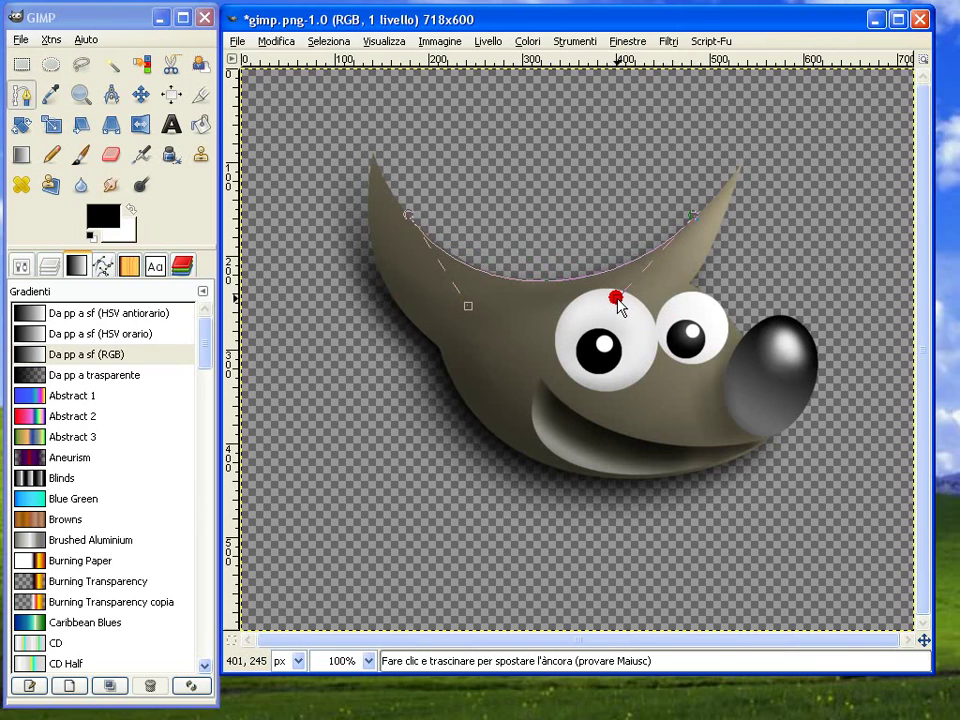
left_click(103, 265)
left_click(24, 318)
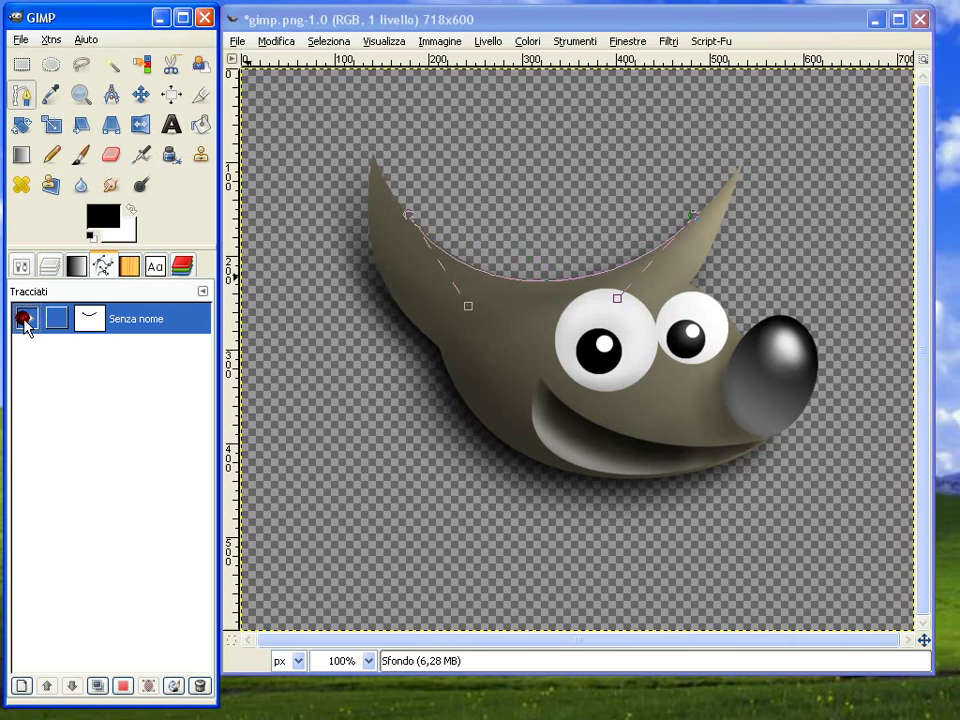
Add 'The GIMP 2.4' as 50 px Arial Bold text above Wilber's eyes
left_click(21, 265)
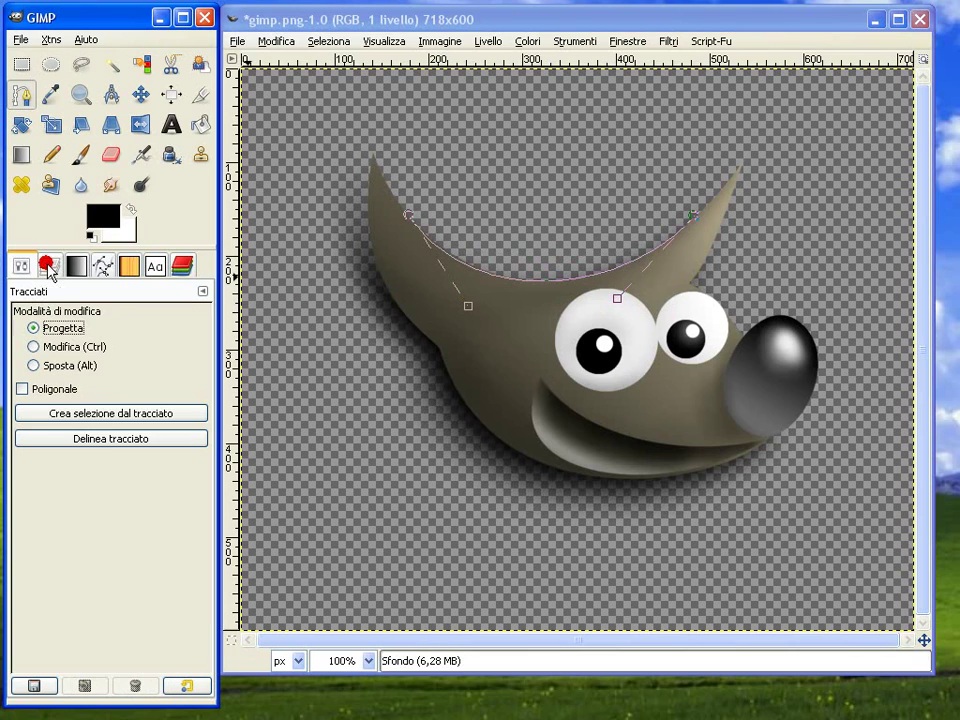
left_click(176, 126)
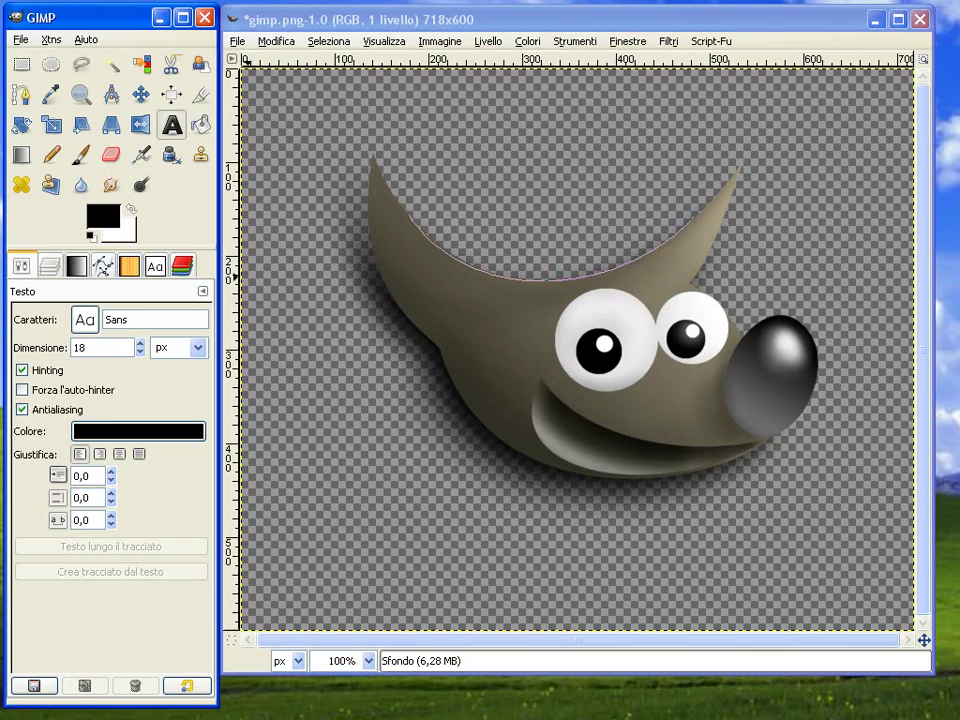
double_click(88, 348)
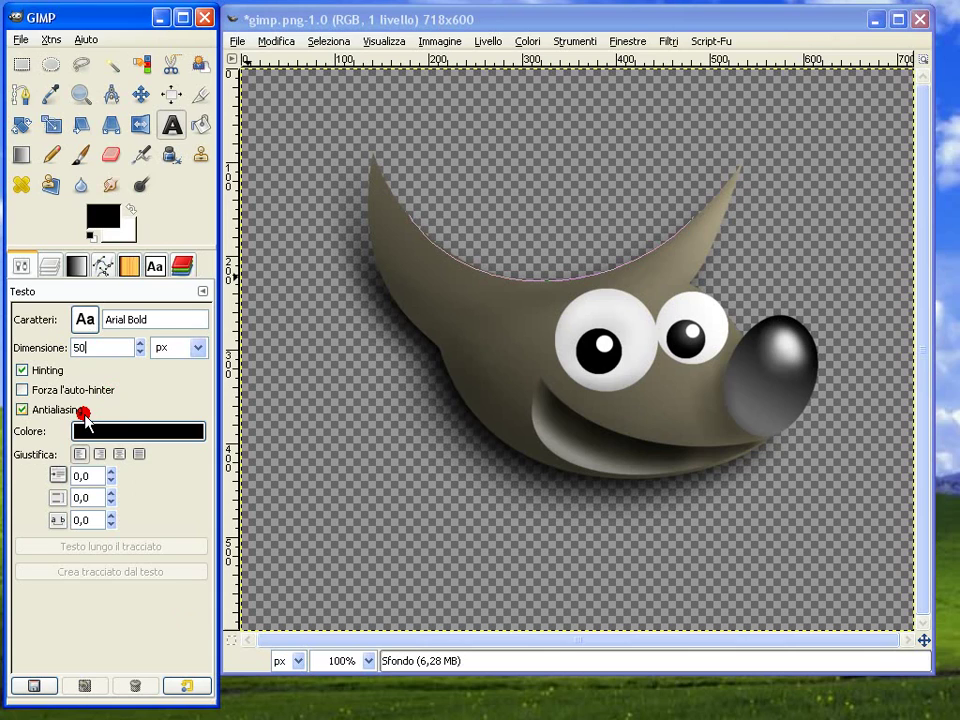
left_click(510, 267)
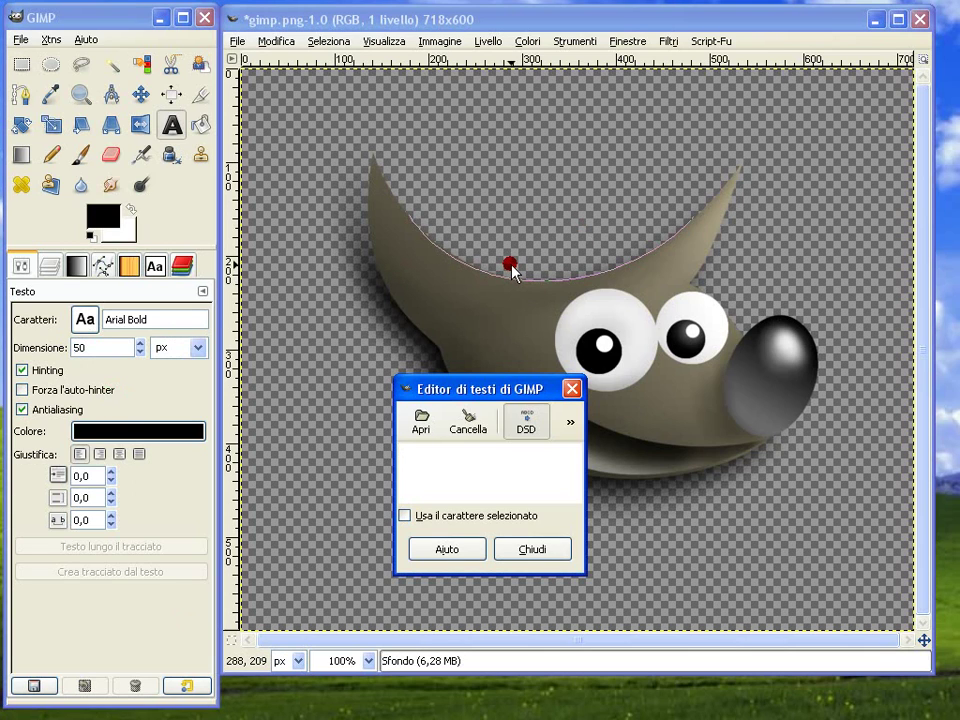
type("The")
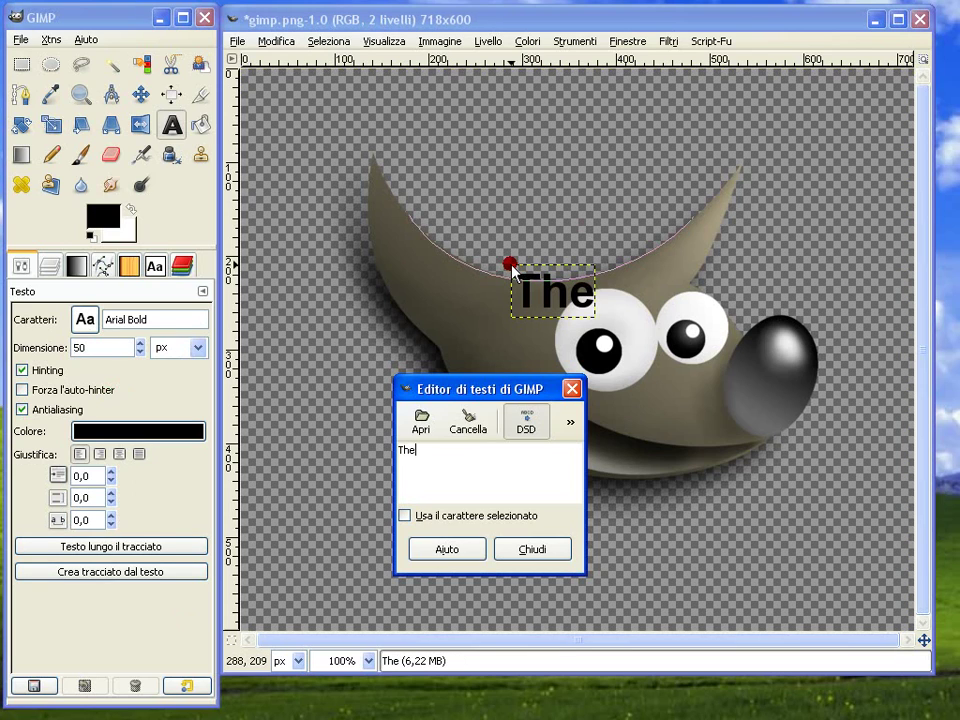
type(" GIMP ")
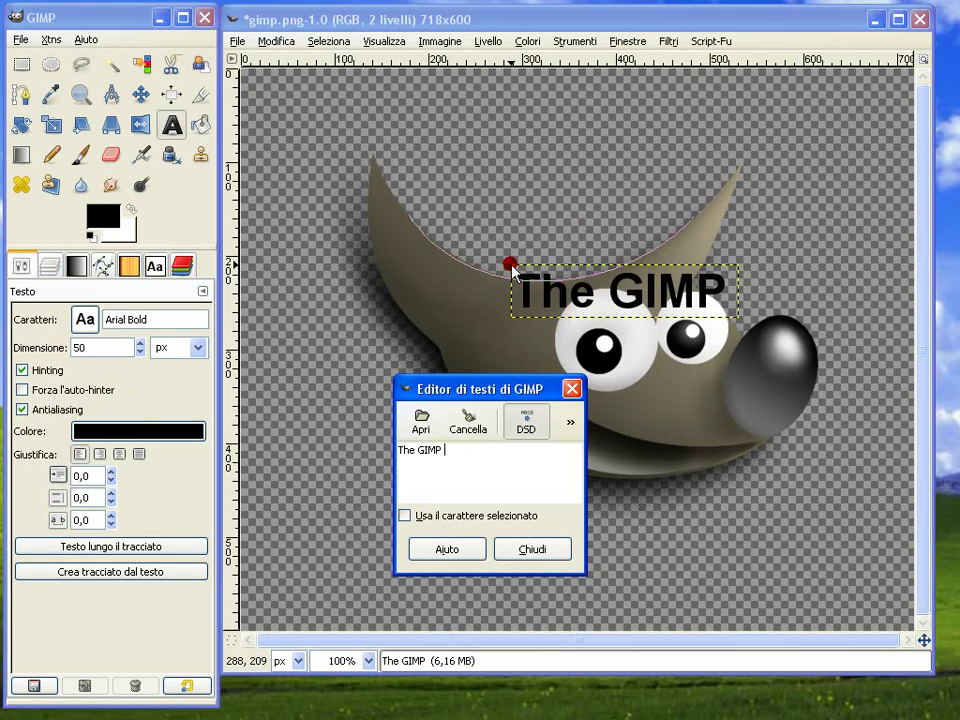
type("2.4")
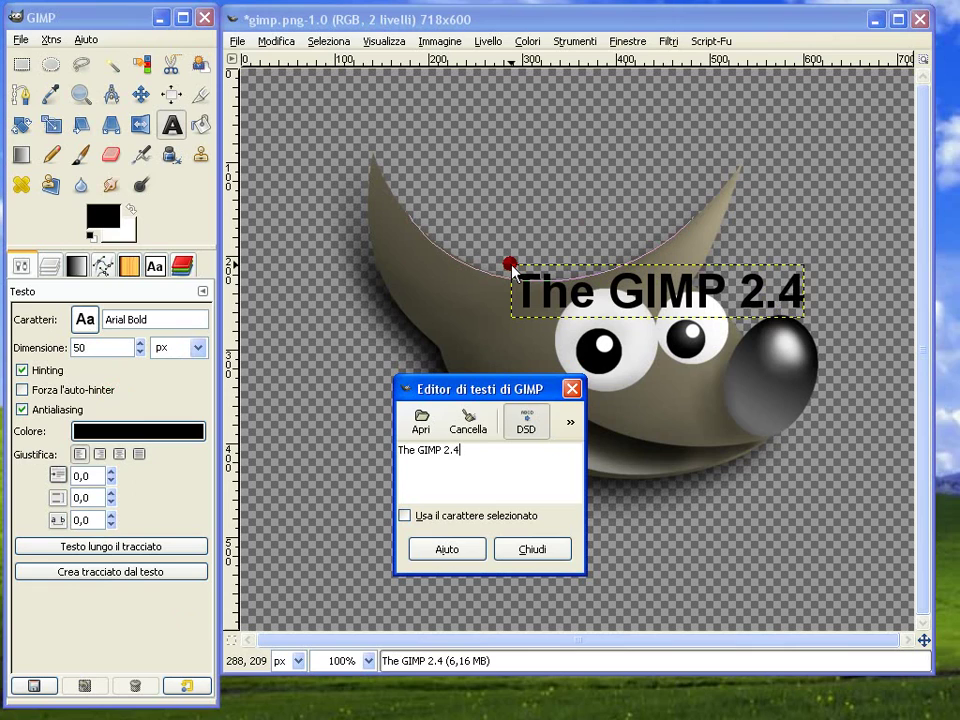
left_click(516, 551)
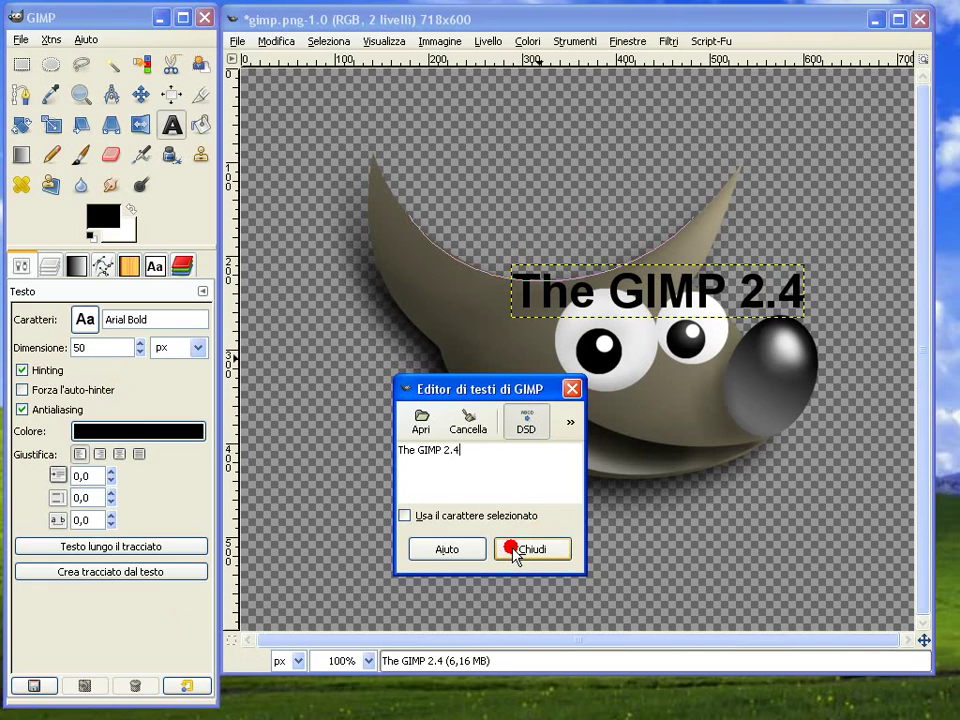
left_click(516, 551)
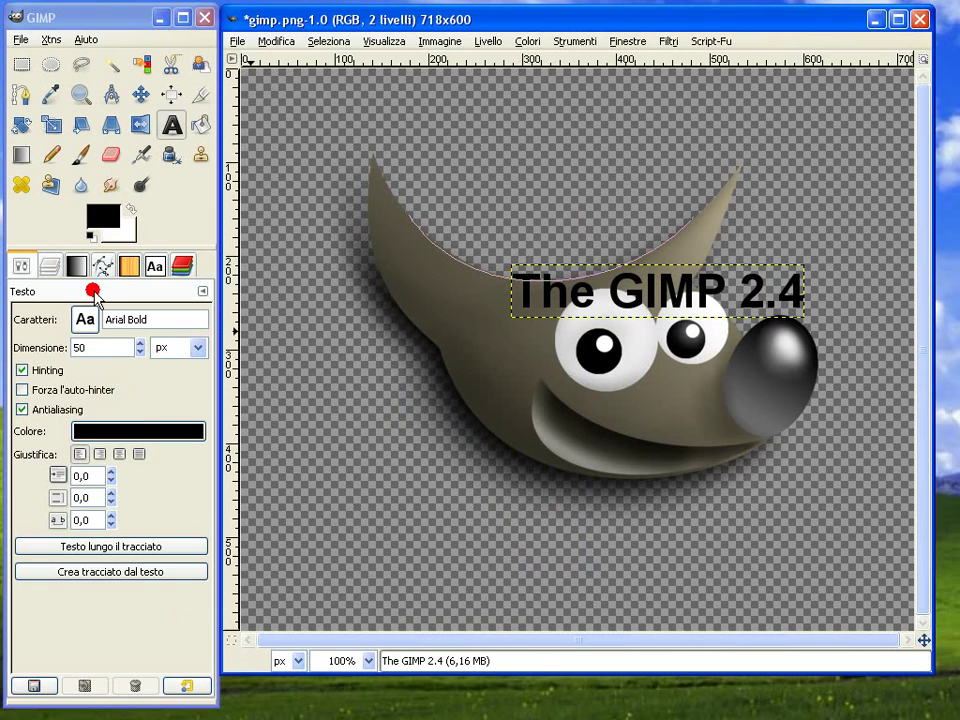
Bend the 'The GIMP 2.4' text along the arc path over Wilber's head
left_click(50, 266)
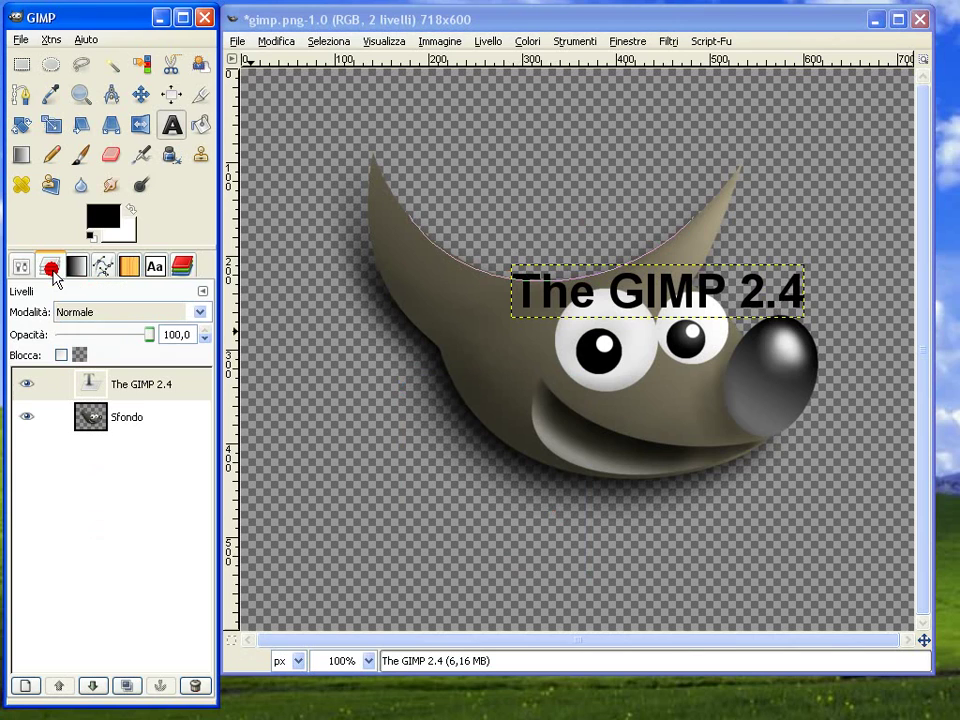
right_click(140, 390)
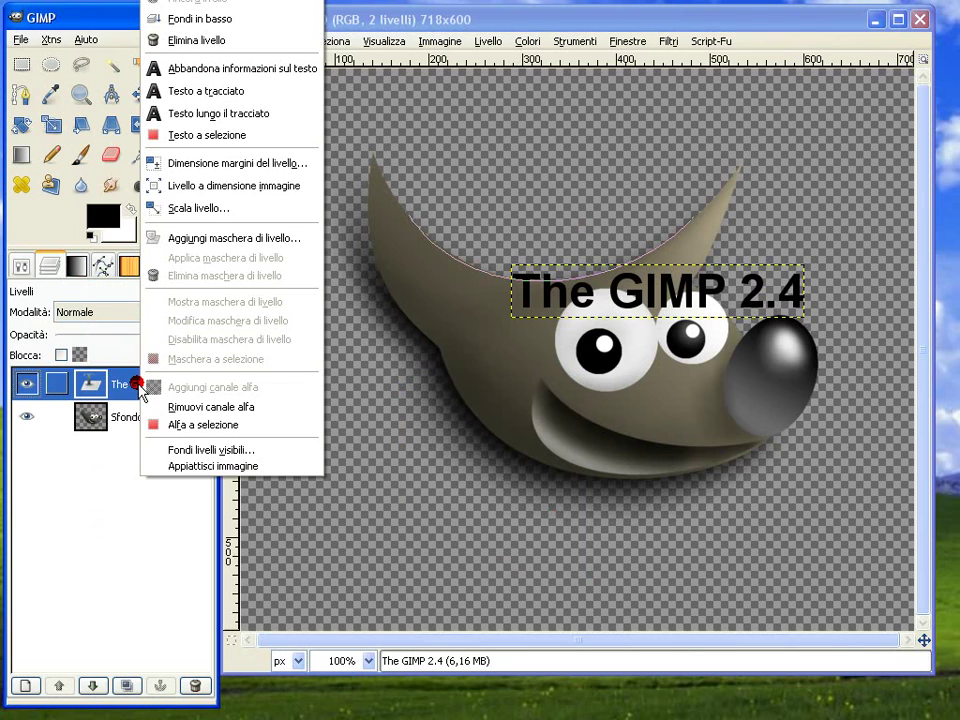
left_click(230, 130)
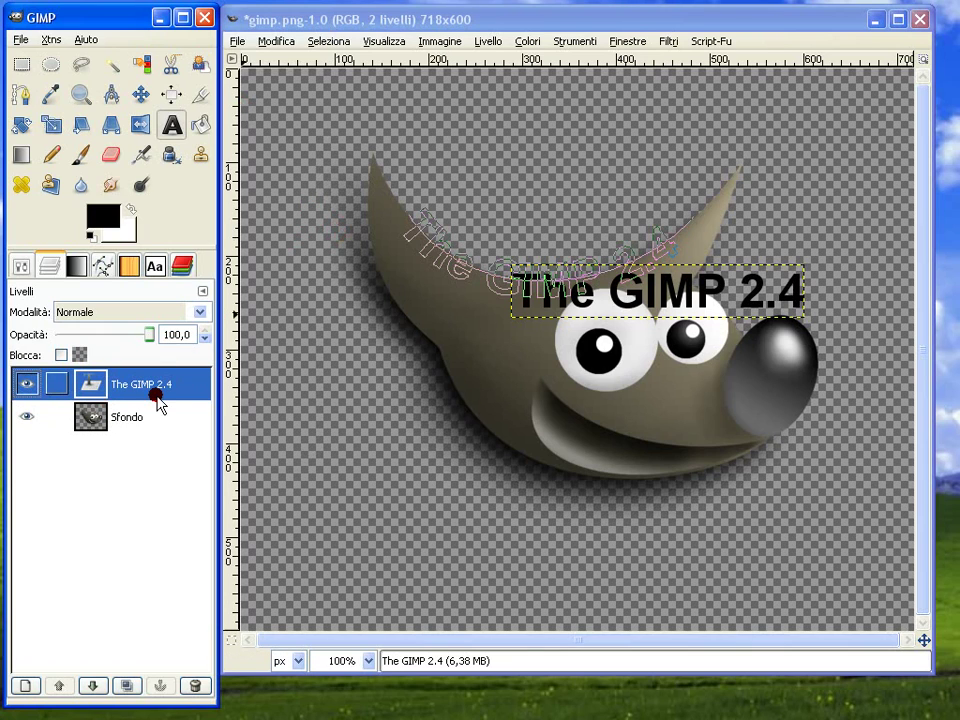
Delete the straight text layer and hide the 'Senza nome' path
left_click(193, 684)
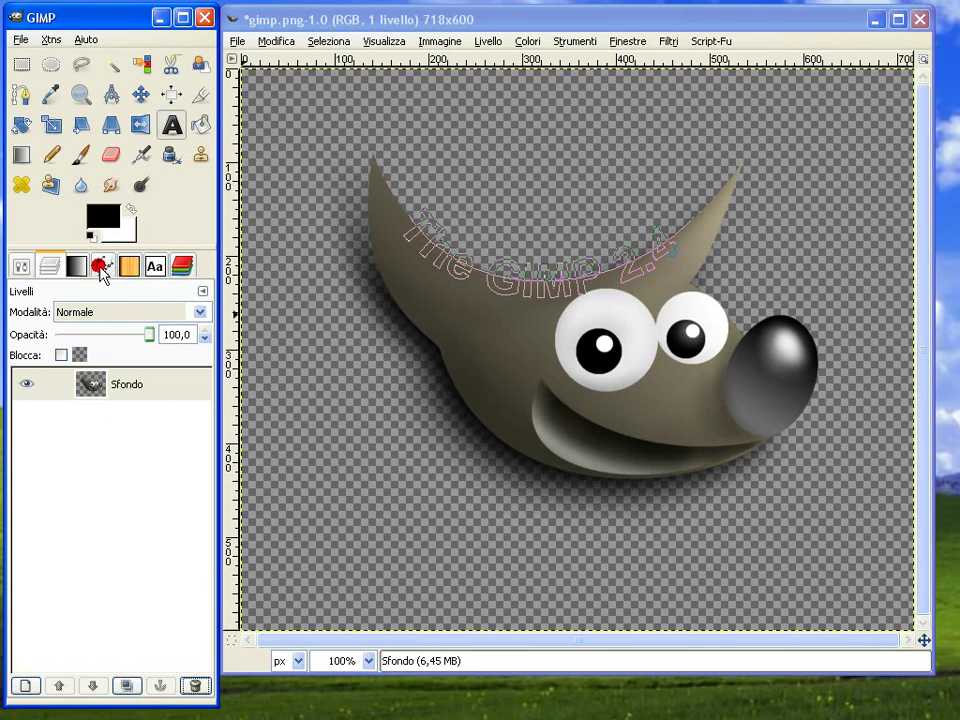
left_click(101, 268)
left_click(22, 350)
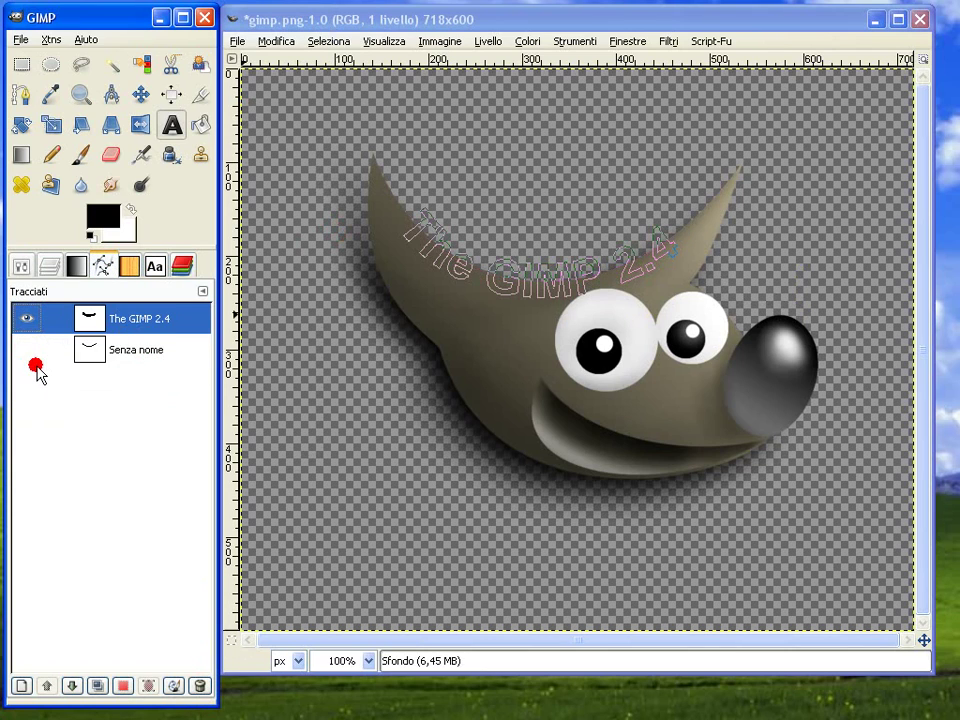
Convert the curved text path to a selection and add a 718×600 transparent layer
right_click(117, 318)
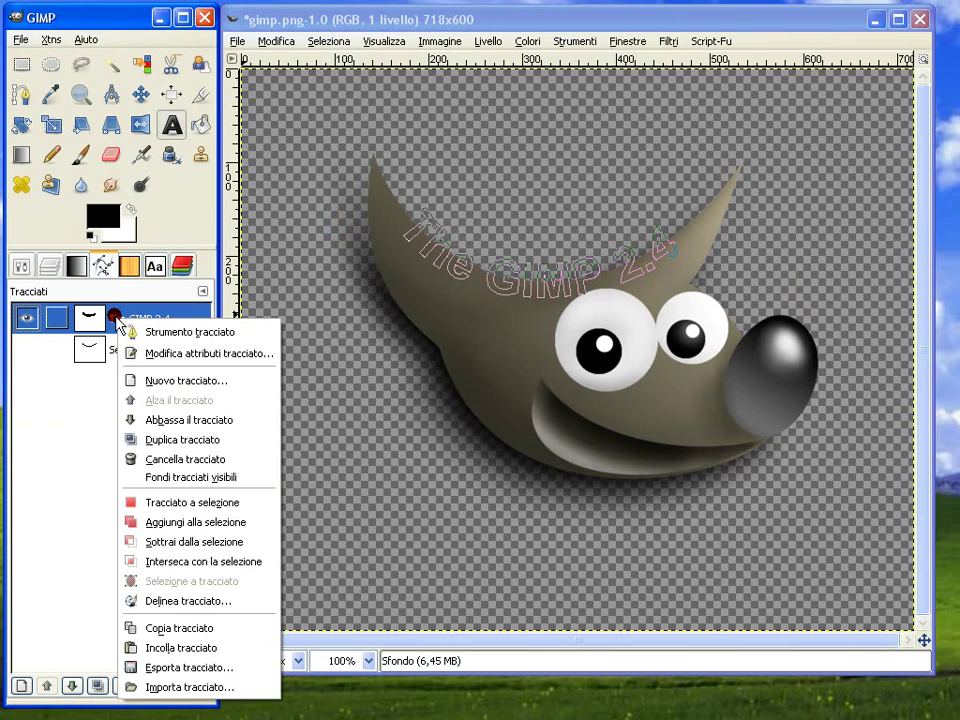
left_click(187, 503)
left_click(42, 267)
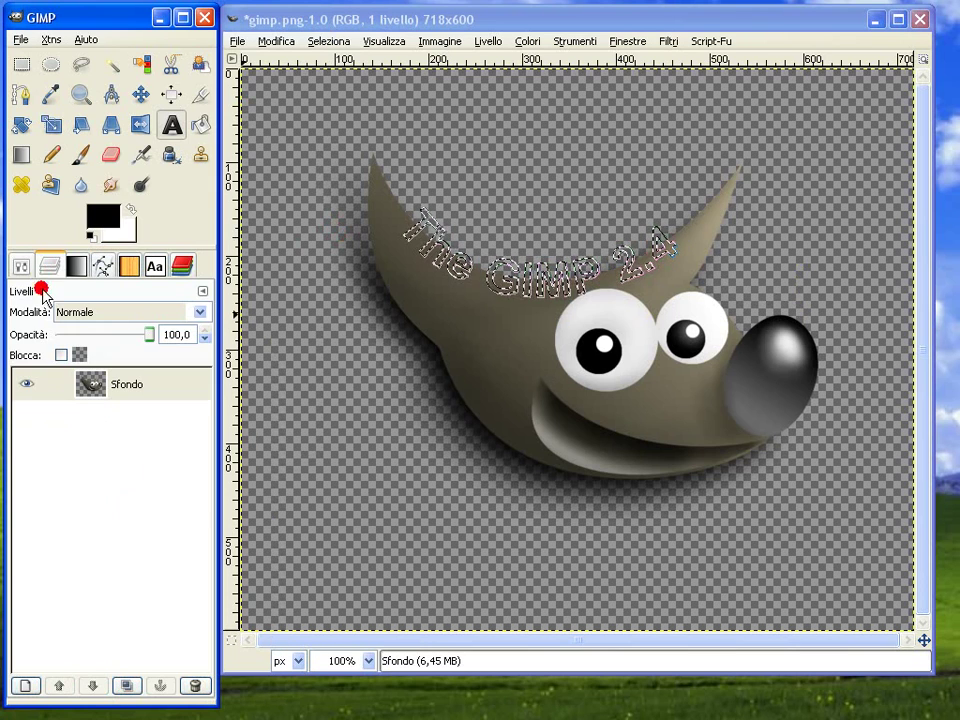
left_click(26, 686)
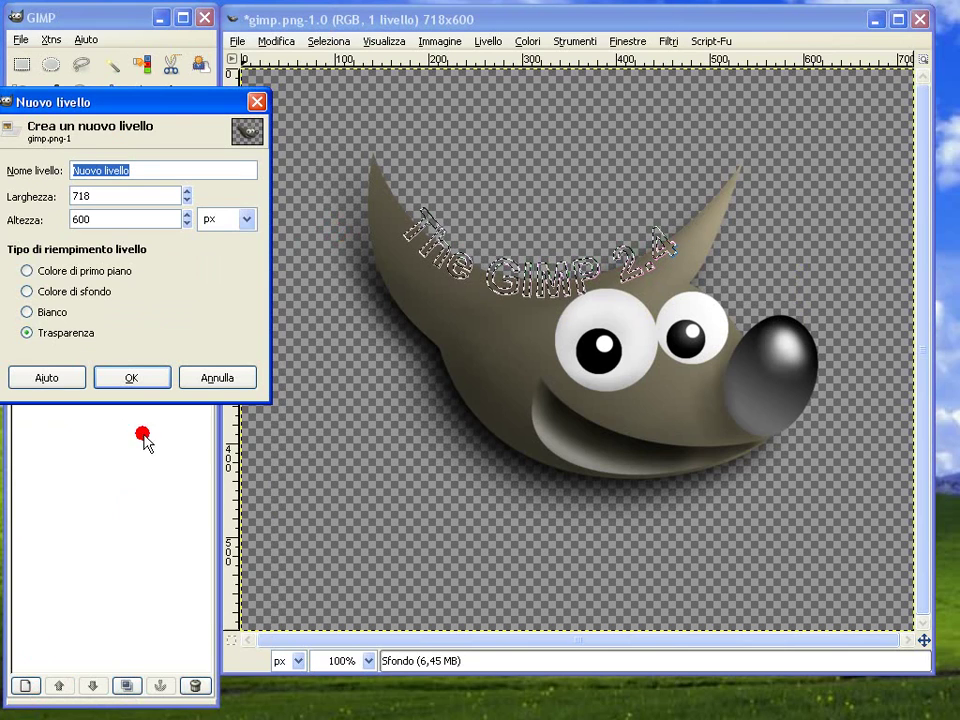
left_click_drag(45, 97, 166, 127)
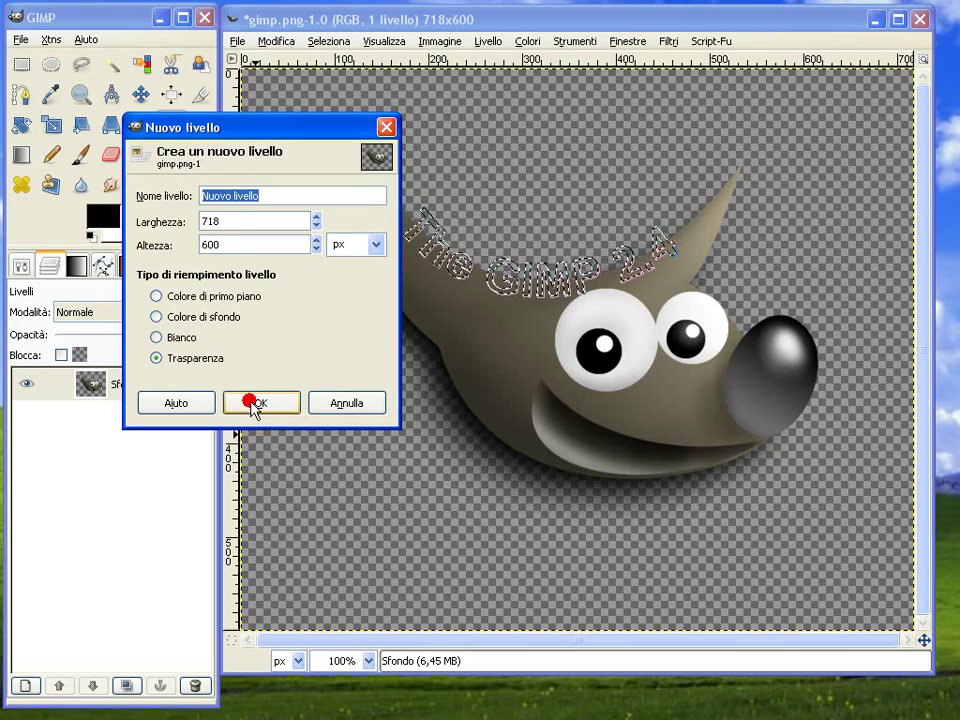
left_click(247, 401)
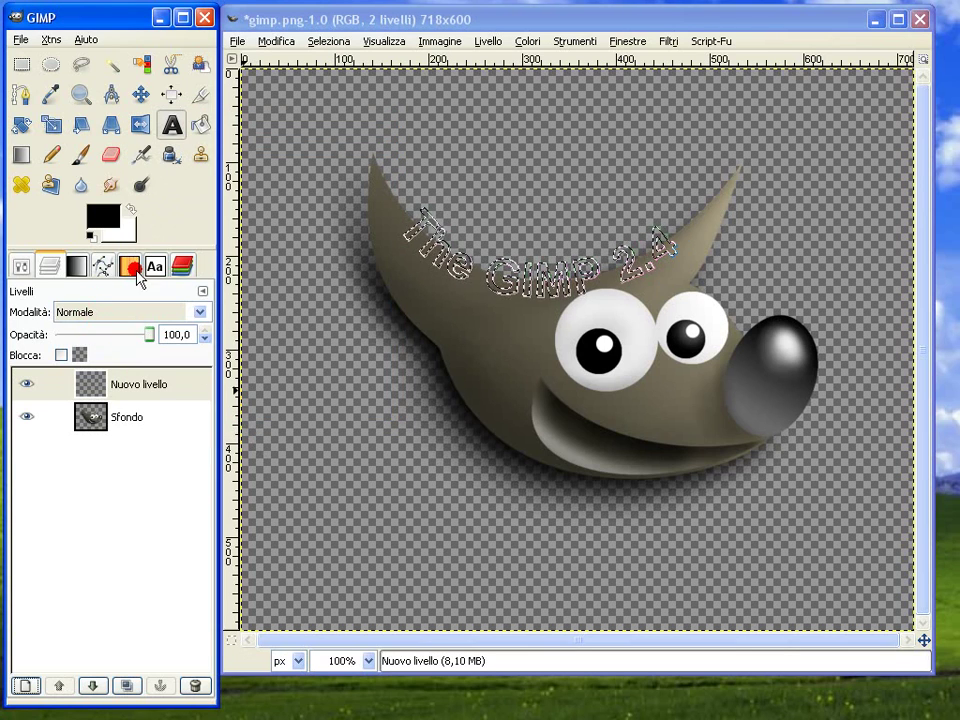
Fill the curved lettering solid black on Nuovo livello, then select None
left_click(203, 125)
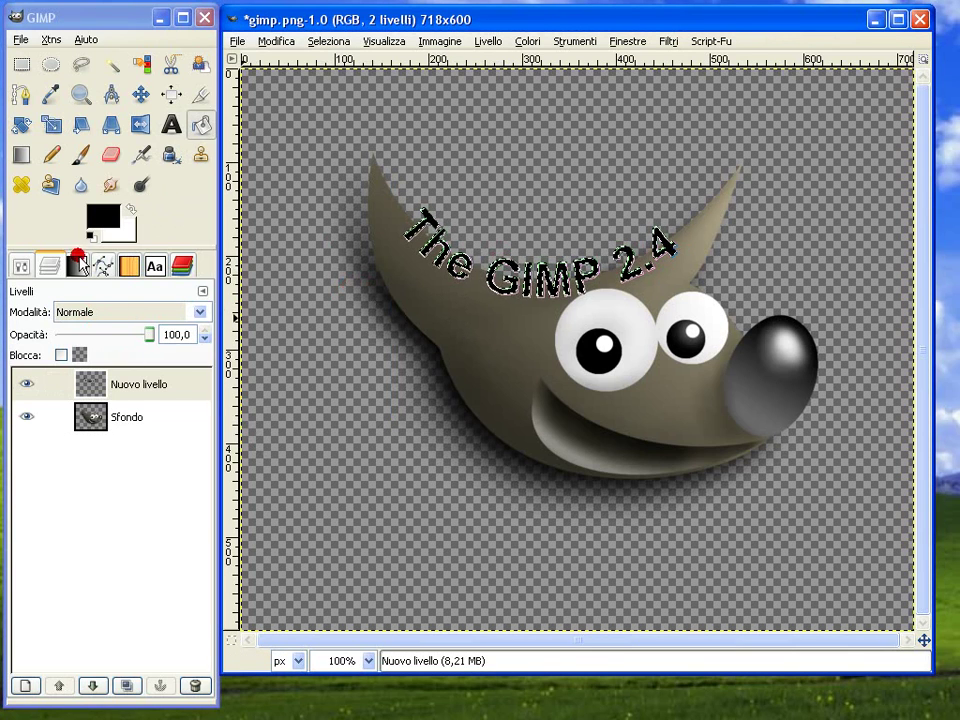
left_click(103, 266)
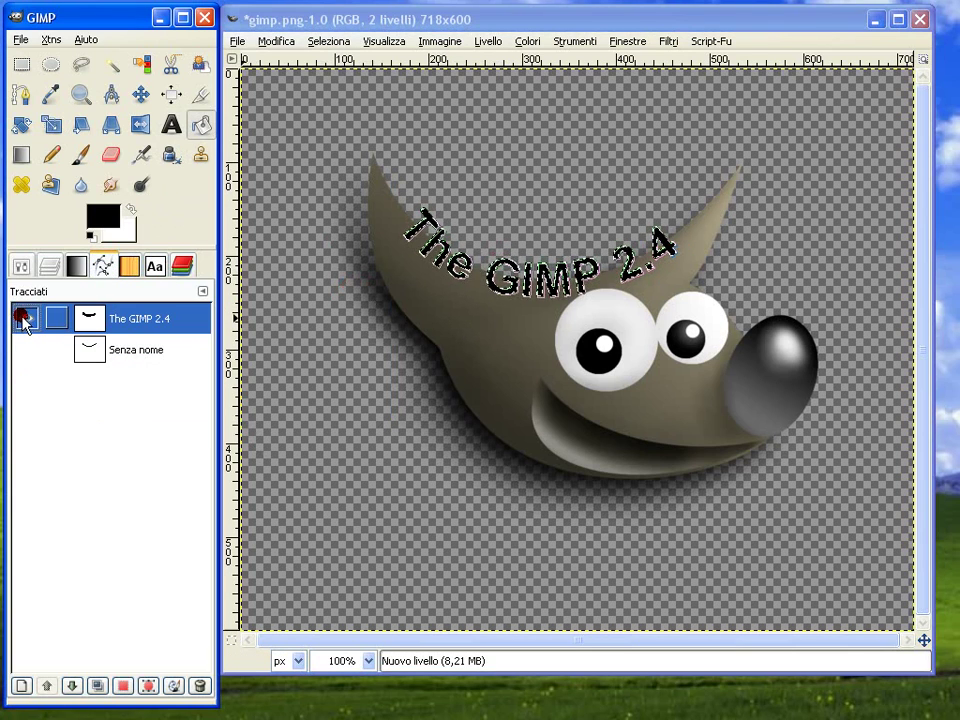
left_click(316, 41)
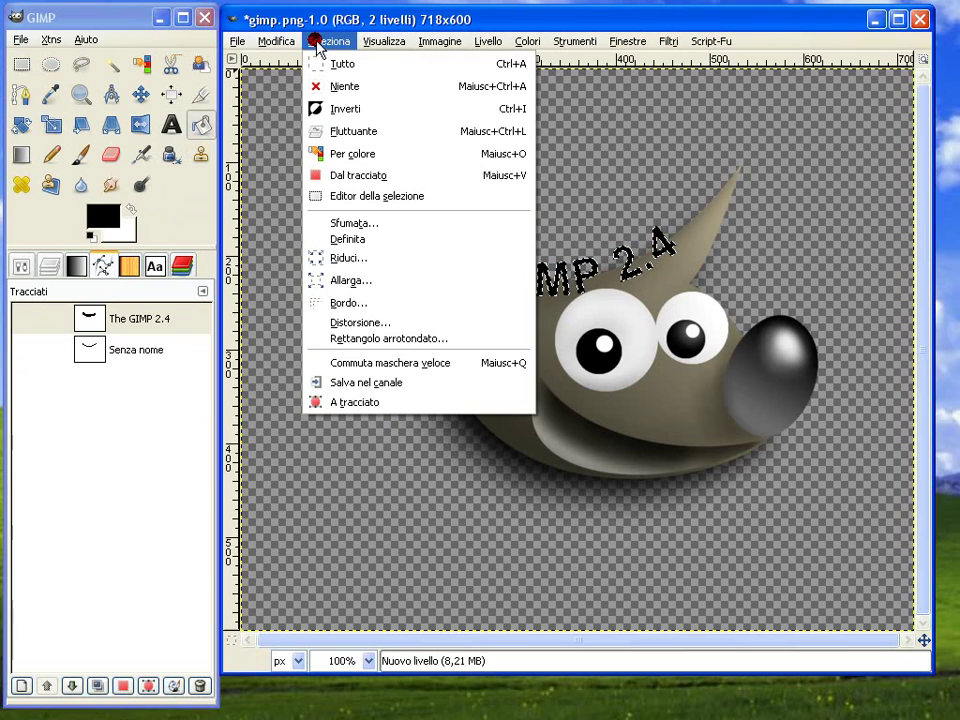
left_click(333, 88)
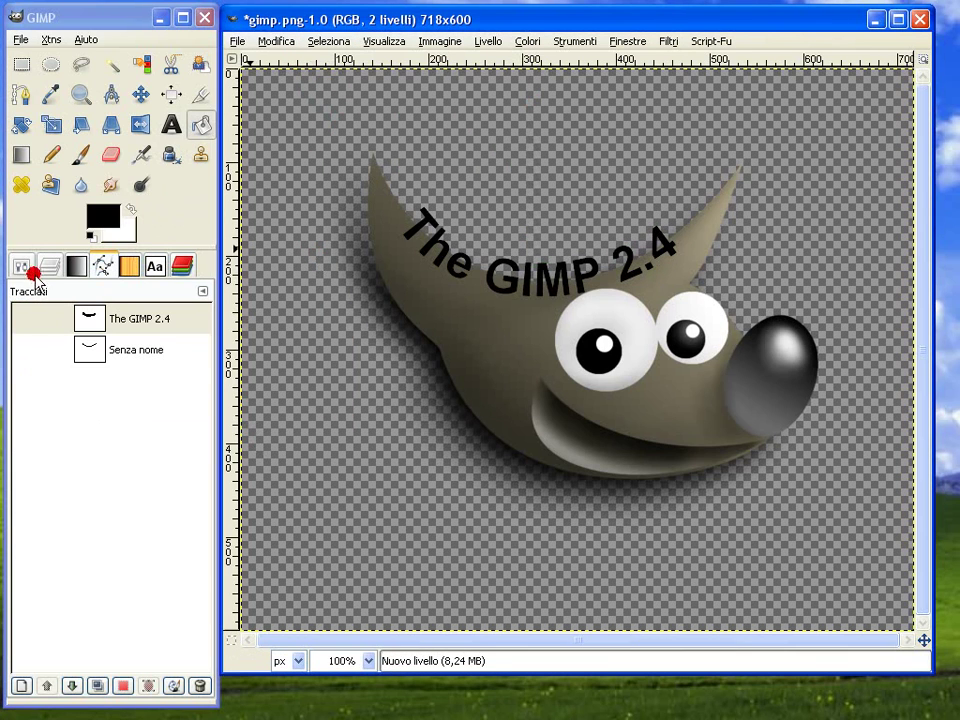
left_click(45, 267)
Lock the new layer's alpha and set the foreground colour to cyan 21d7f8
left_click(59, 356)
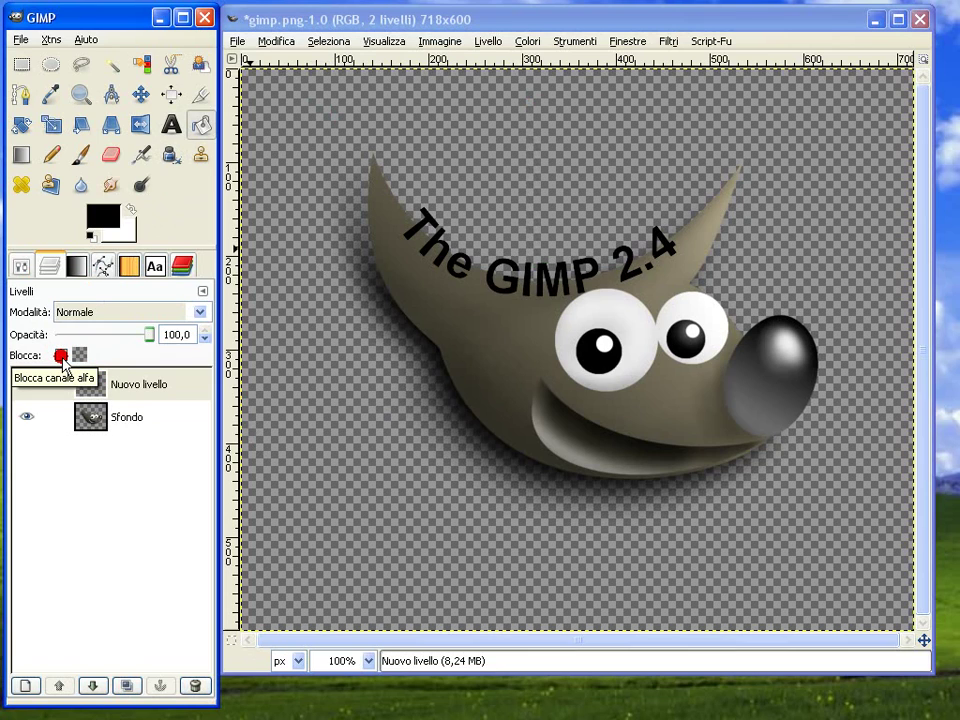
left_click(61, 356)
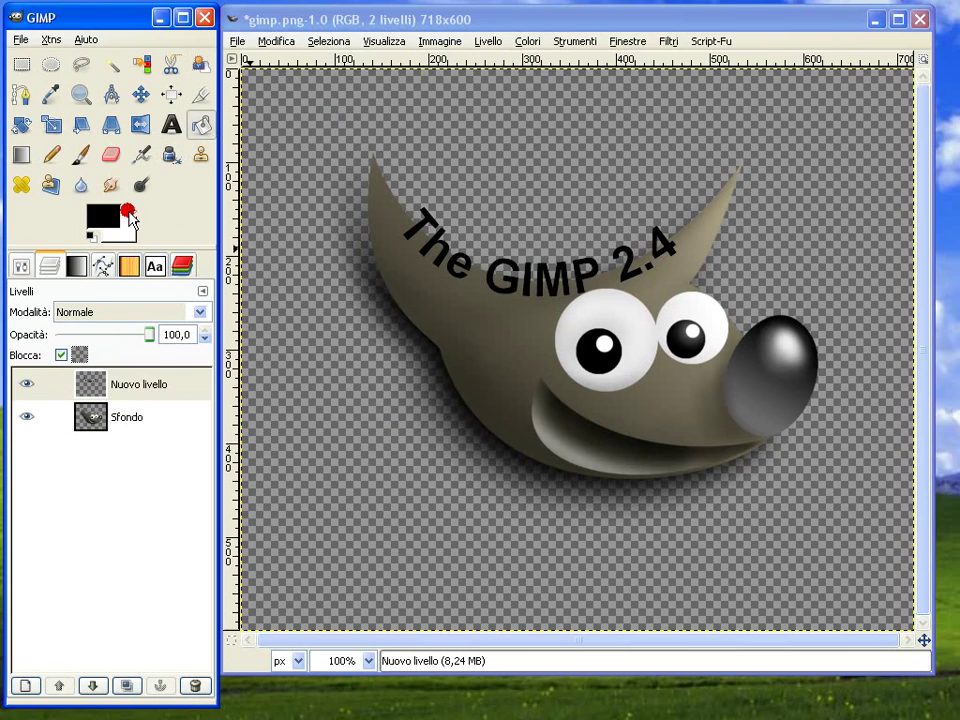
left_click(110, 222)
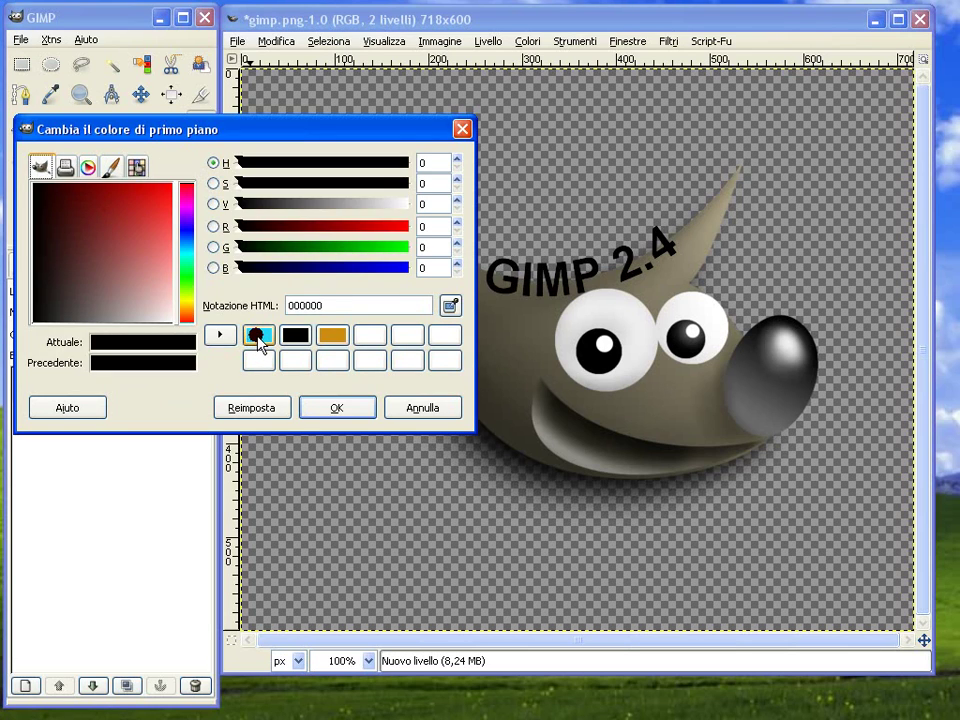
left_click(257, 336)
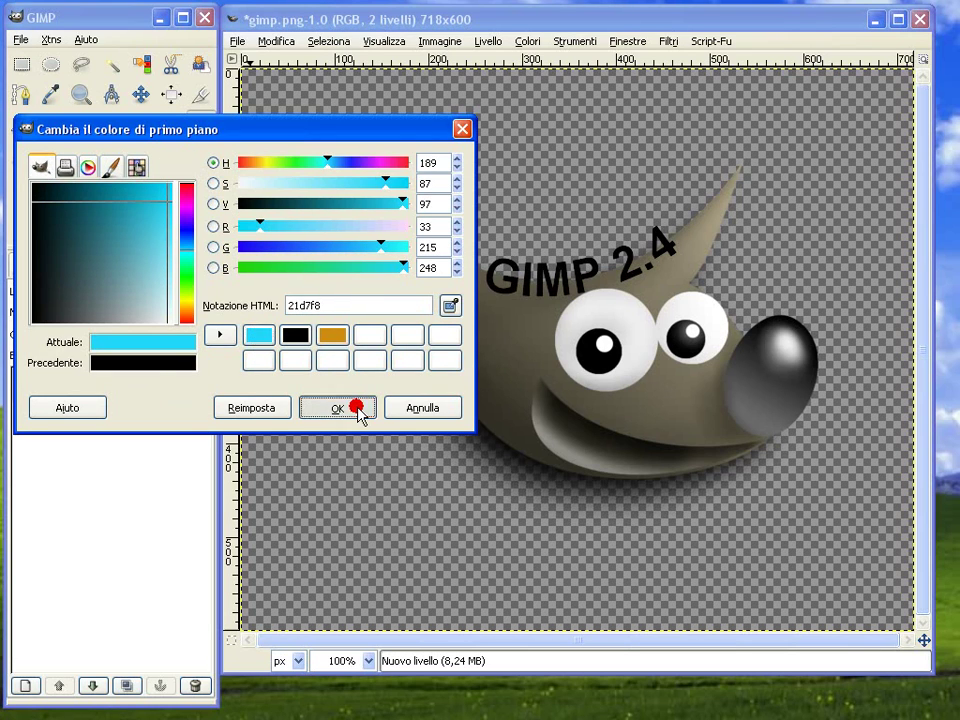
left_click(358, 410)
left_click(21, 155)
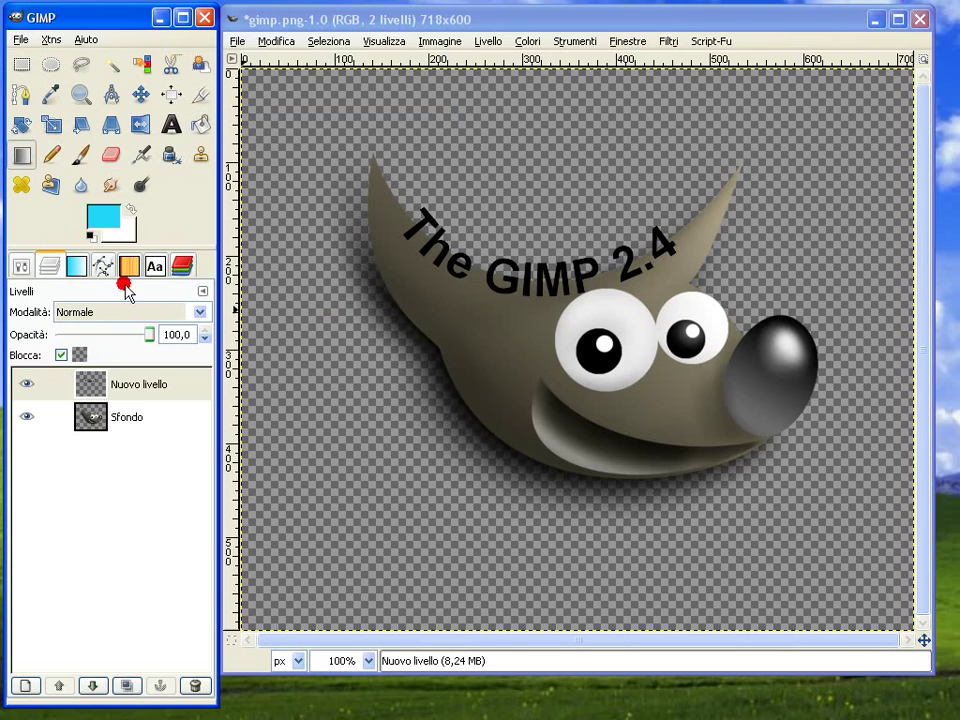
Apply the 'Da pp a sf (RGB)' gradient vertically across the curved text
left_click(76, 265)
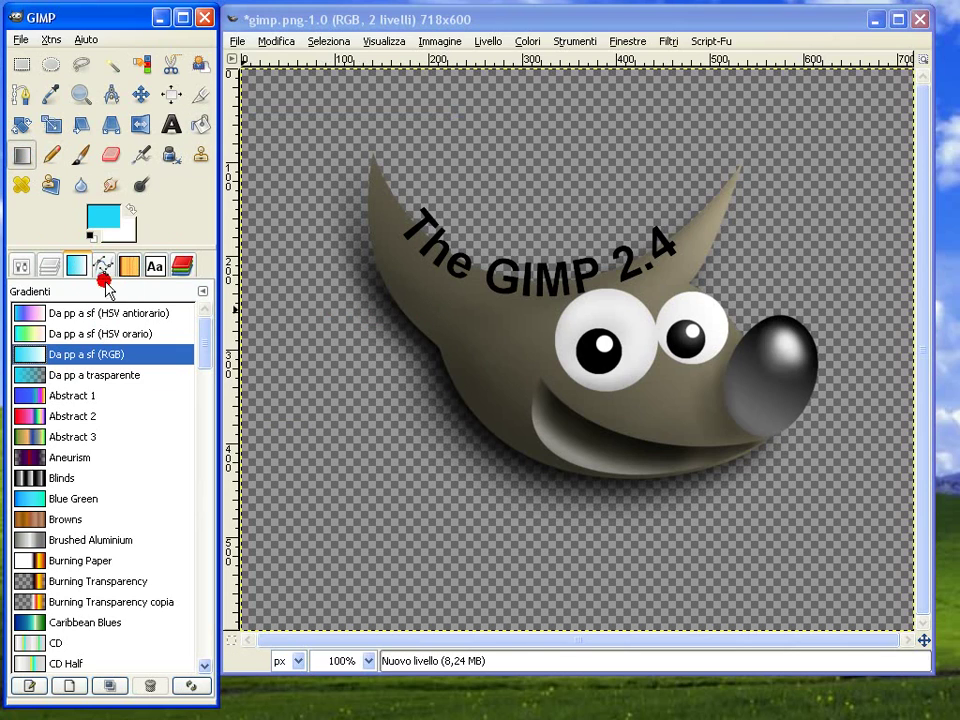
left_click(16, 266)
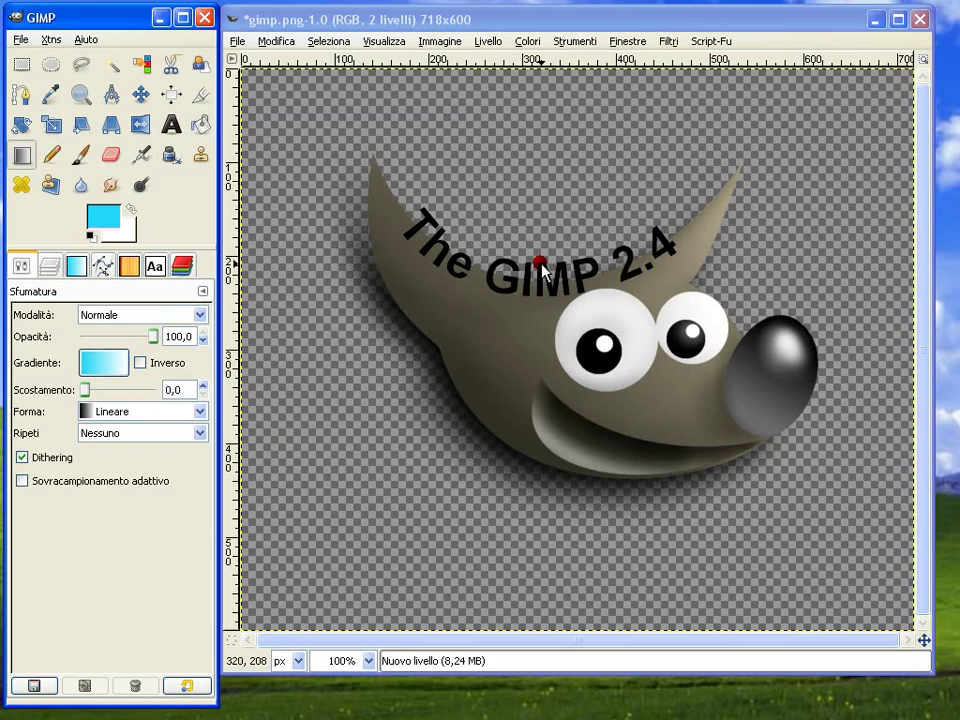
left_click_drag(541, 264, 542, 275)
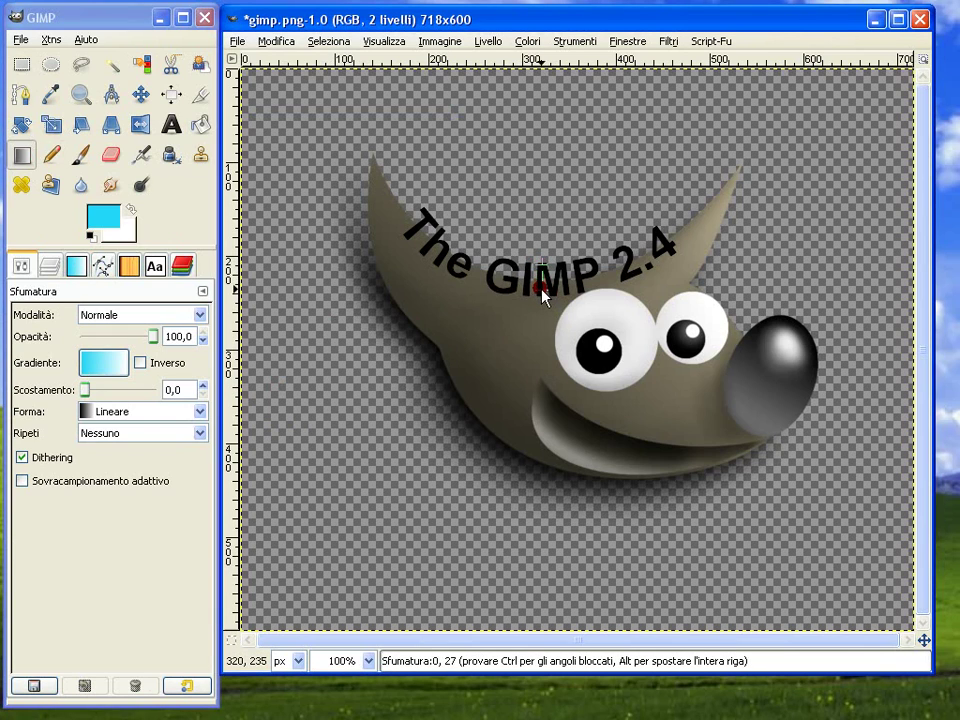
left_click_drag(541, 298, 541, 300)
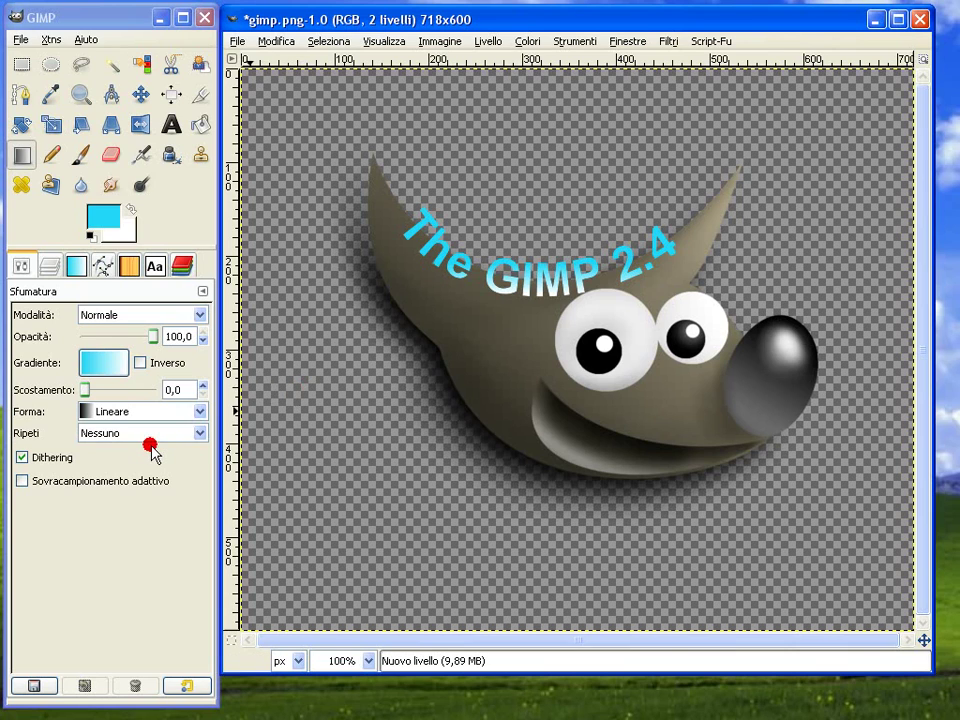
Select the 'The GIMP 2.4' lettering with Alpha to Selection
left_click(49, 265)
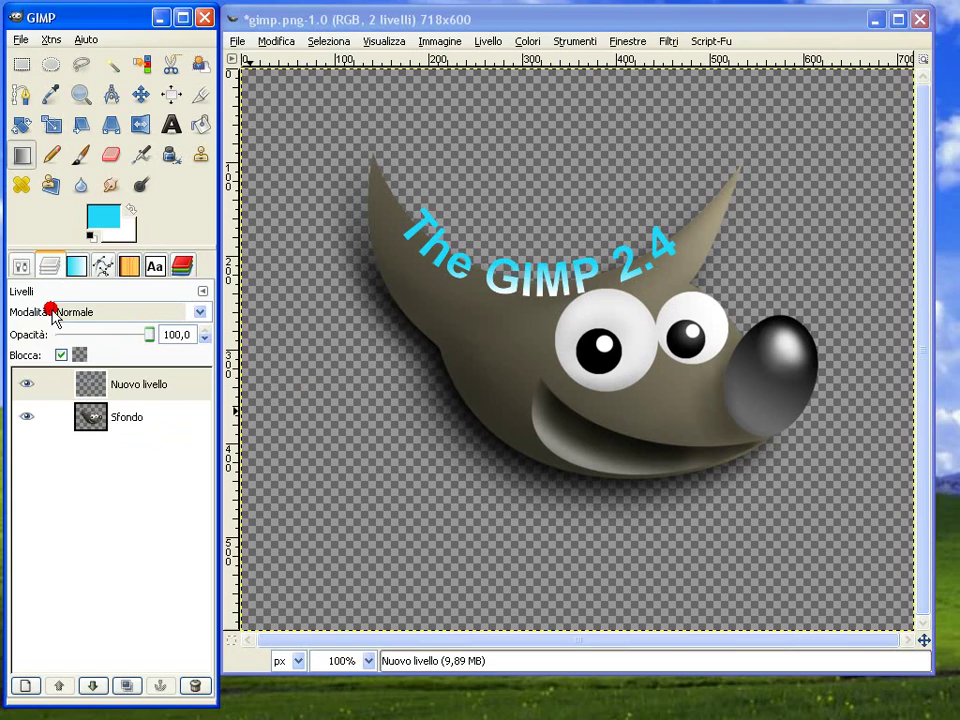
right_click(160, 383)
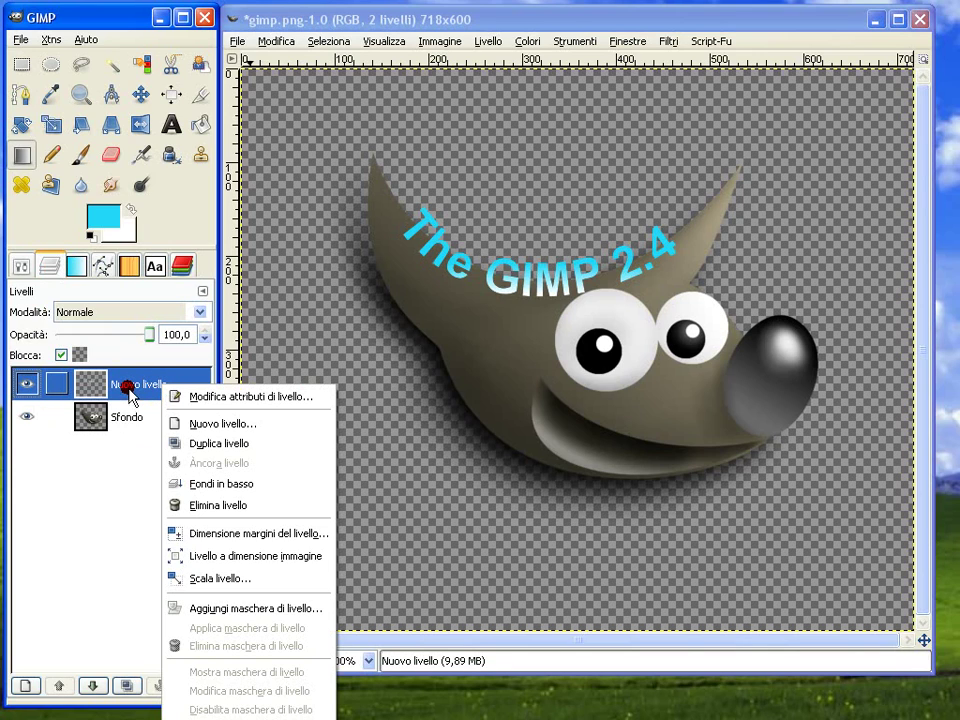
left_click(129, 386)
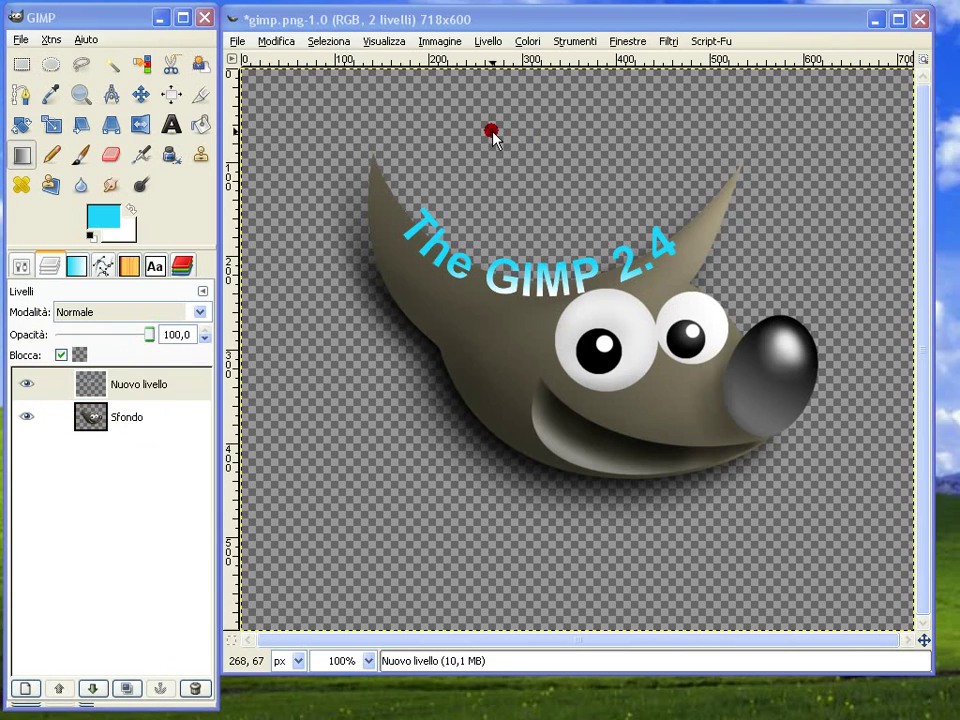
left_click(489, 42)
mouse_move(560, 201)
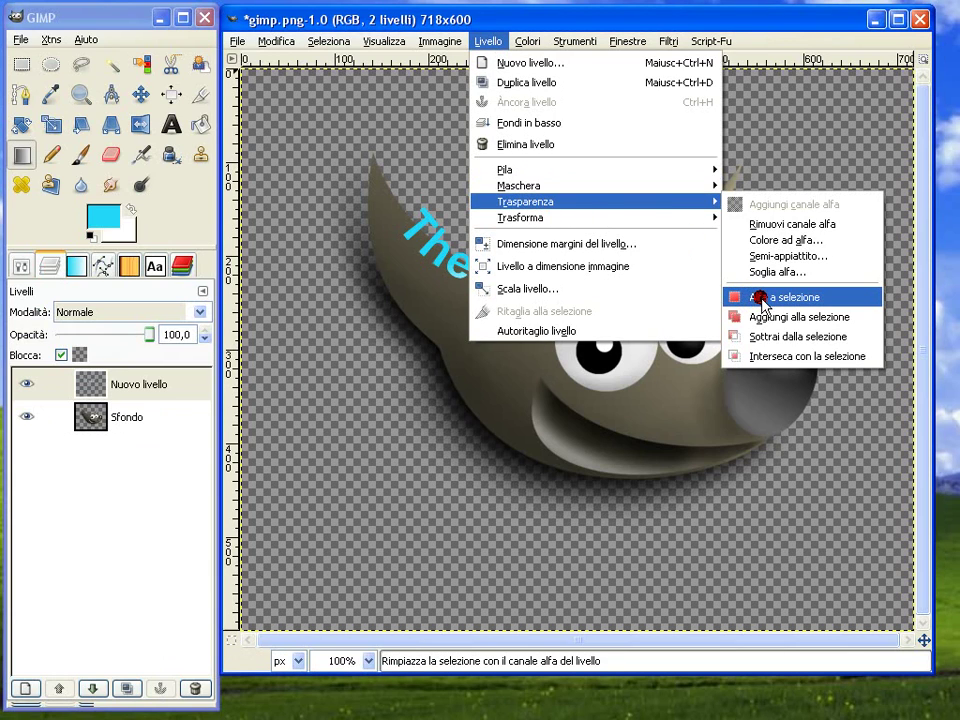
left_click(762, 298)
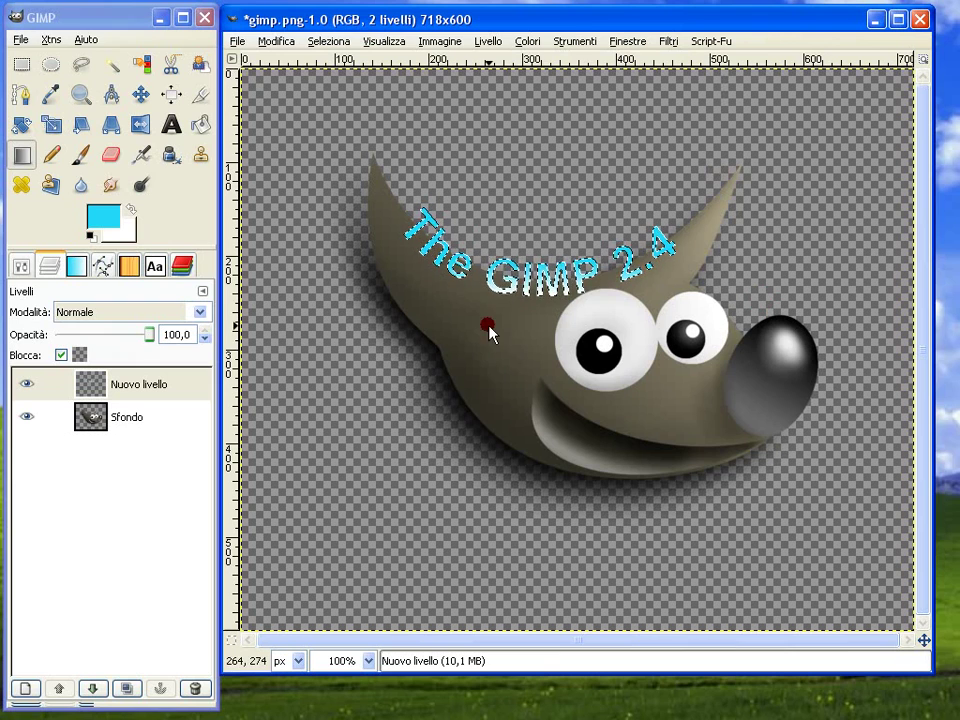
Grow the lettering selection by 2 pixels
left_click(325, 42)
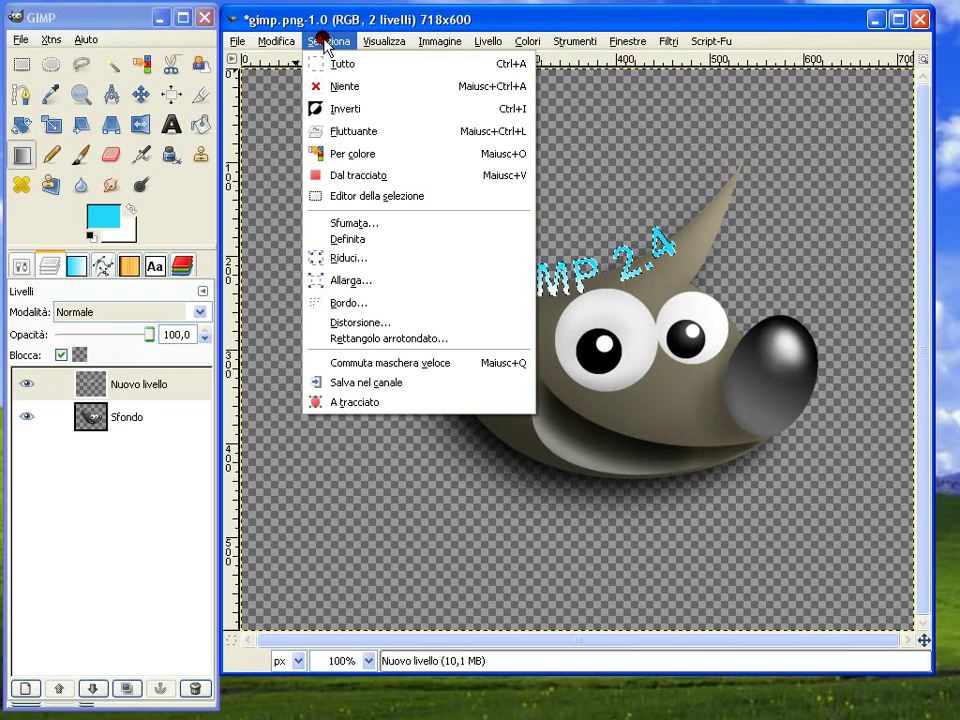
left_click(358, 279)
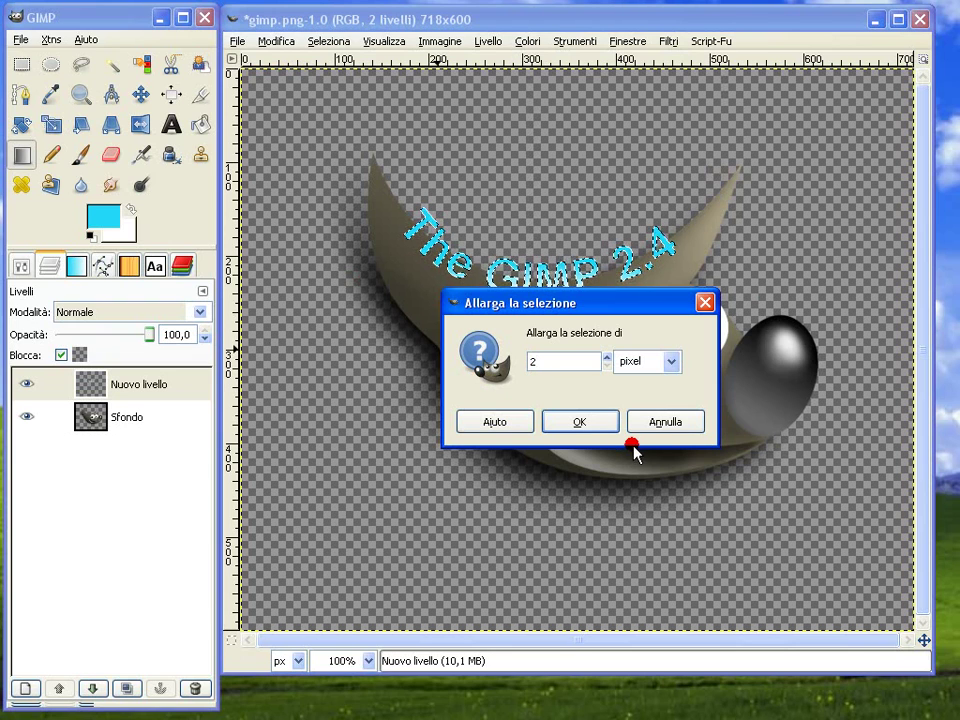
left_click(605, 424)
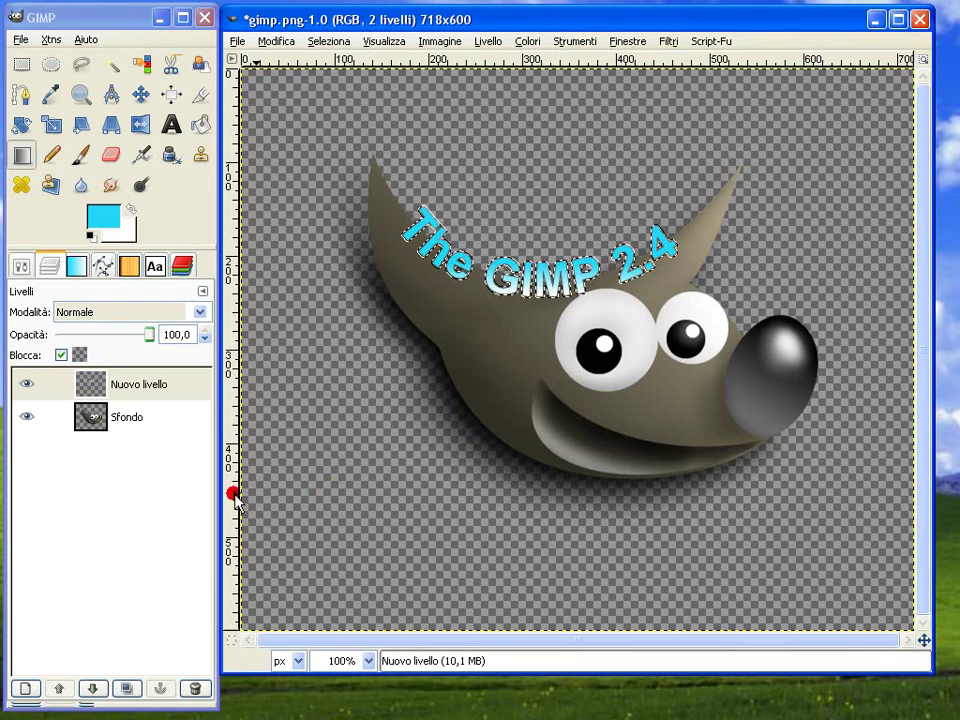
Fill the grown text selection black on a new transparent layer below the cyan text, then deselect
left_click(22, 689)
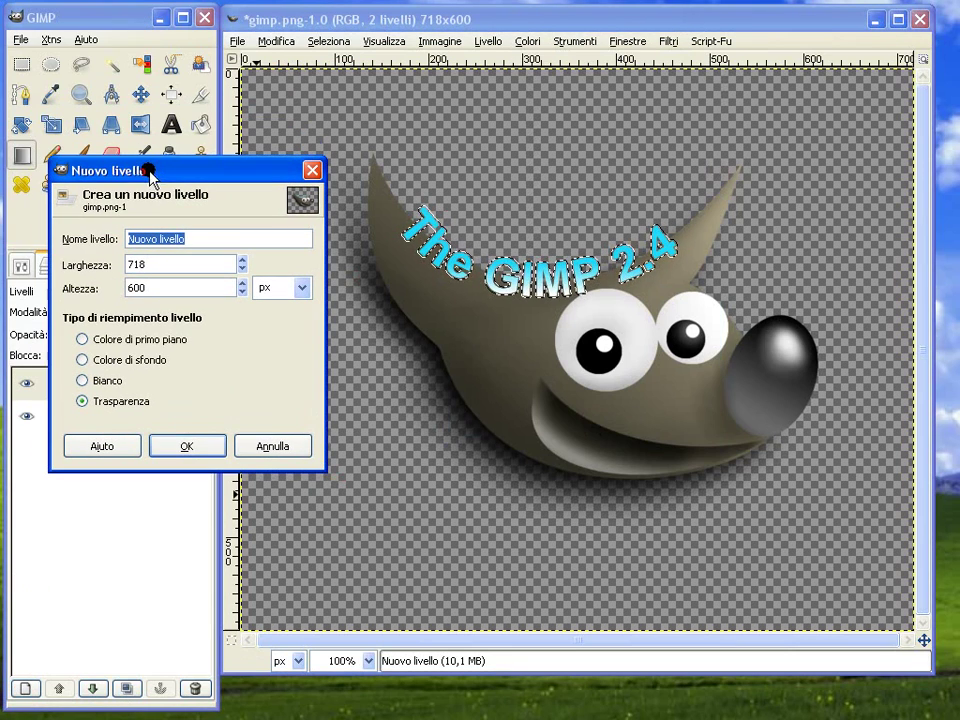
left_click(193, 449)
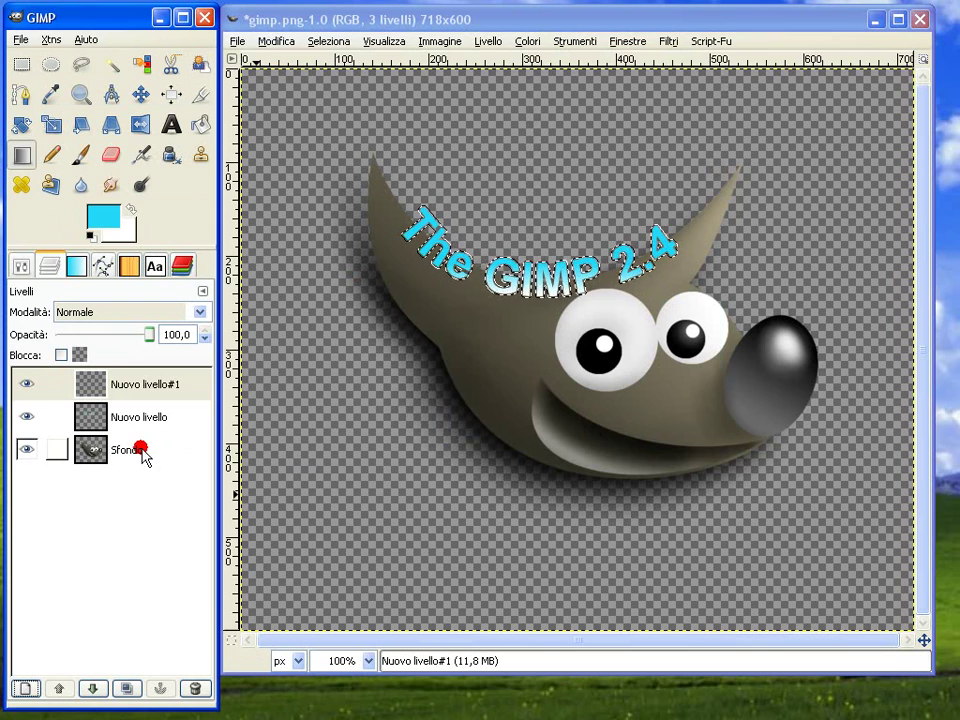
left_click(89, 236)
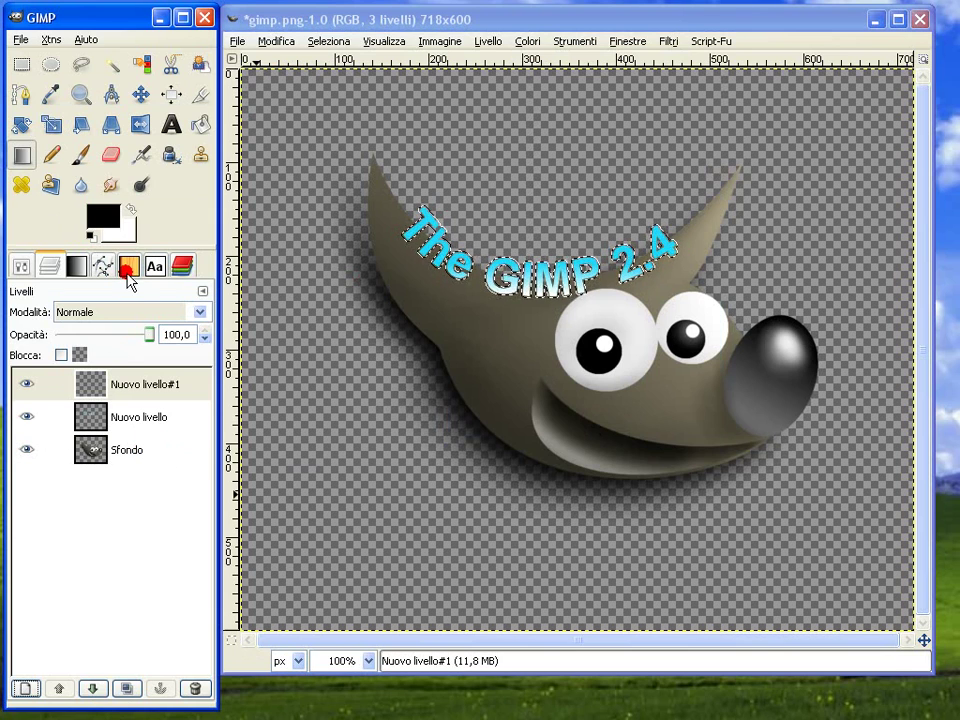
left_click(199, 126)
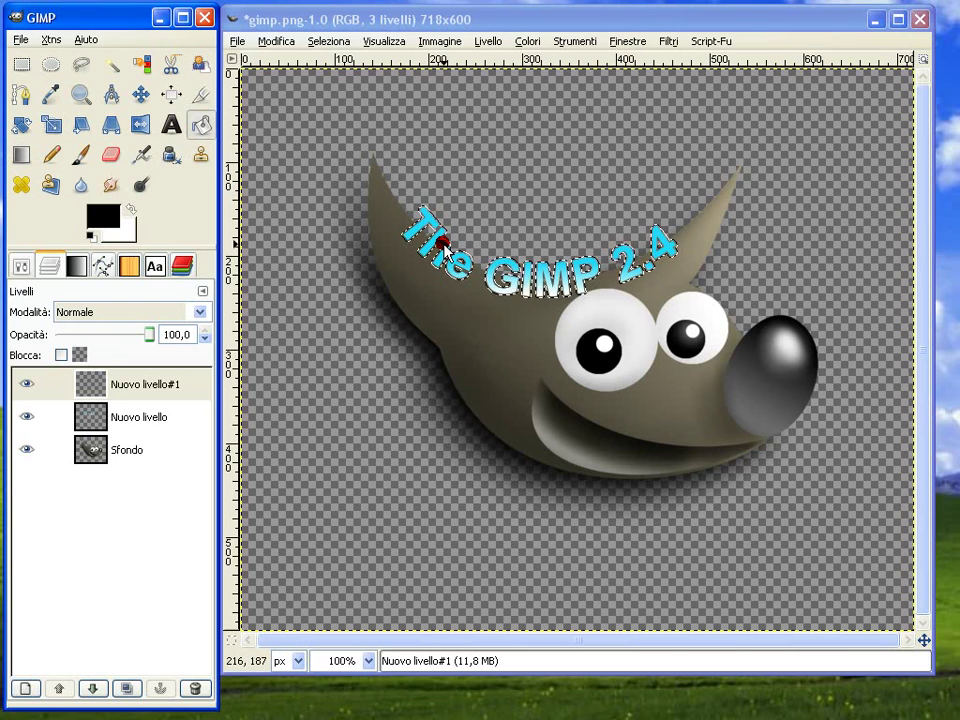
left_click(93, 688)
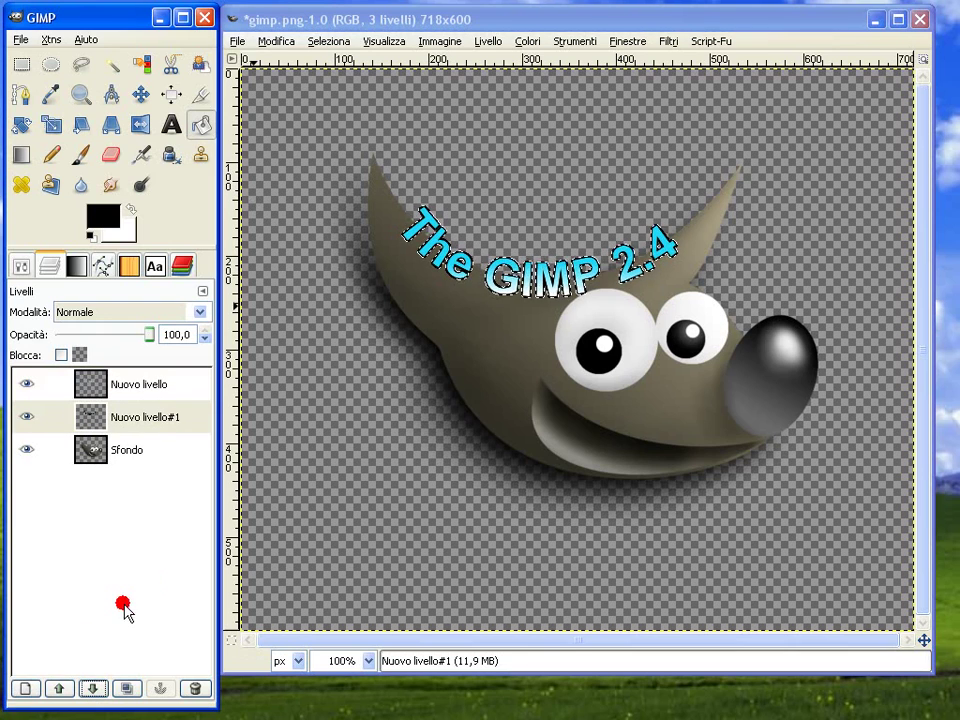
left_click(324, 42)
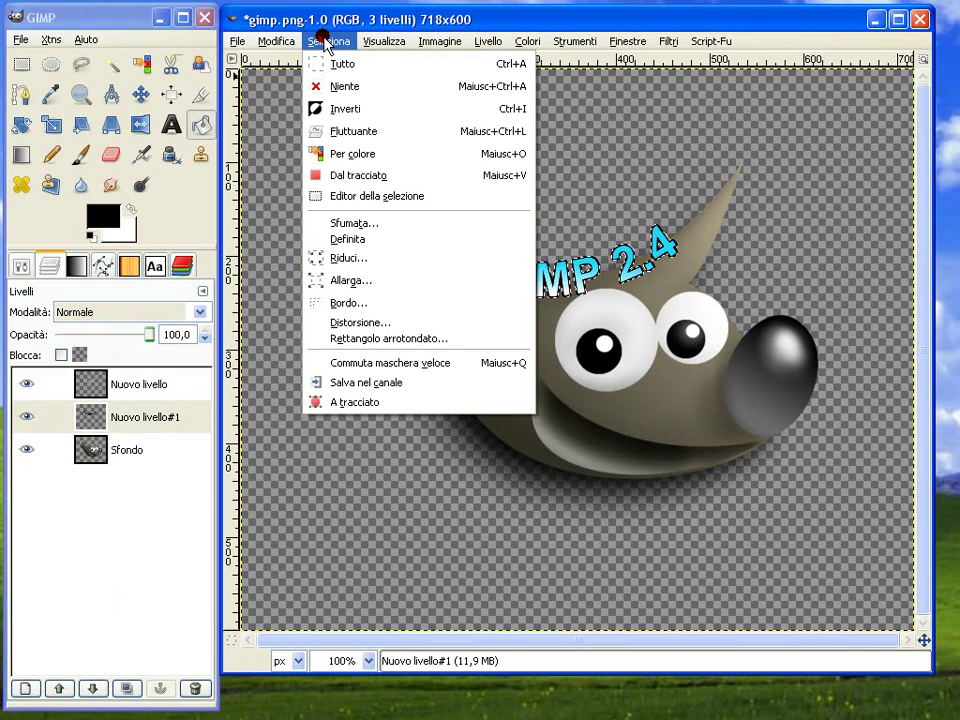
left_click(343, 87)
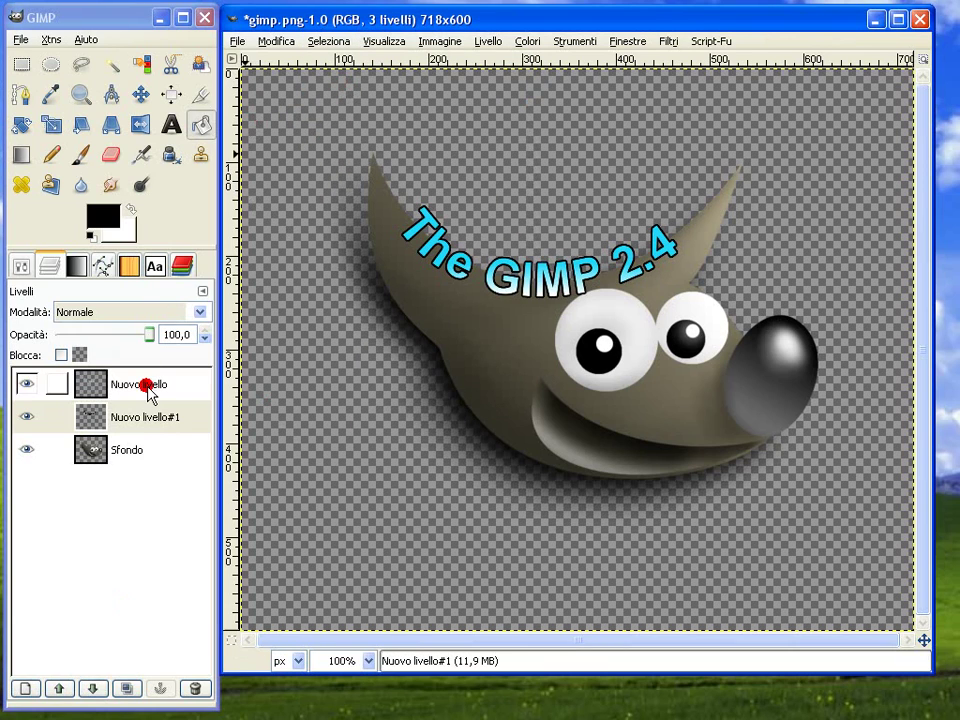
Merge the cyan text onto its black outline layer and nudge the lettering slightly upward
right_click(147, 387)
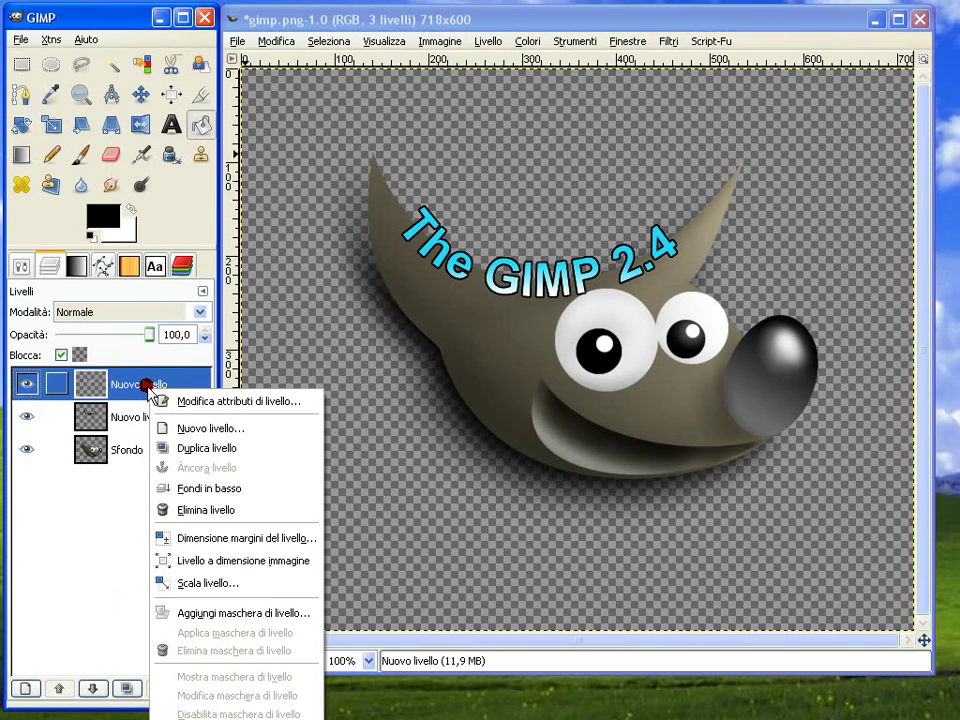
left_click(195, 488)
key("ctrl+z")
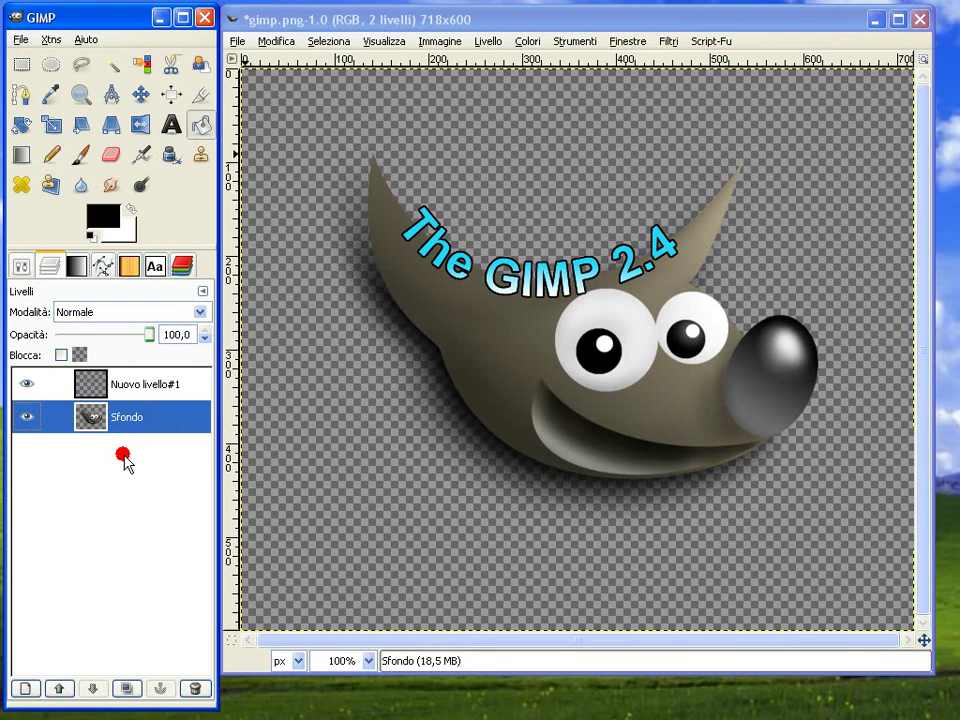
left_click(130, 390)
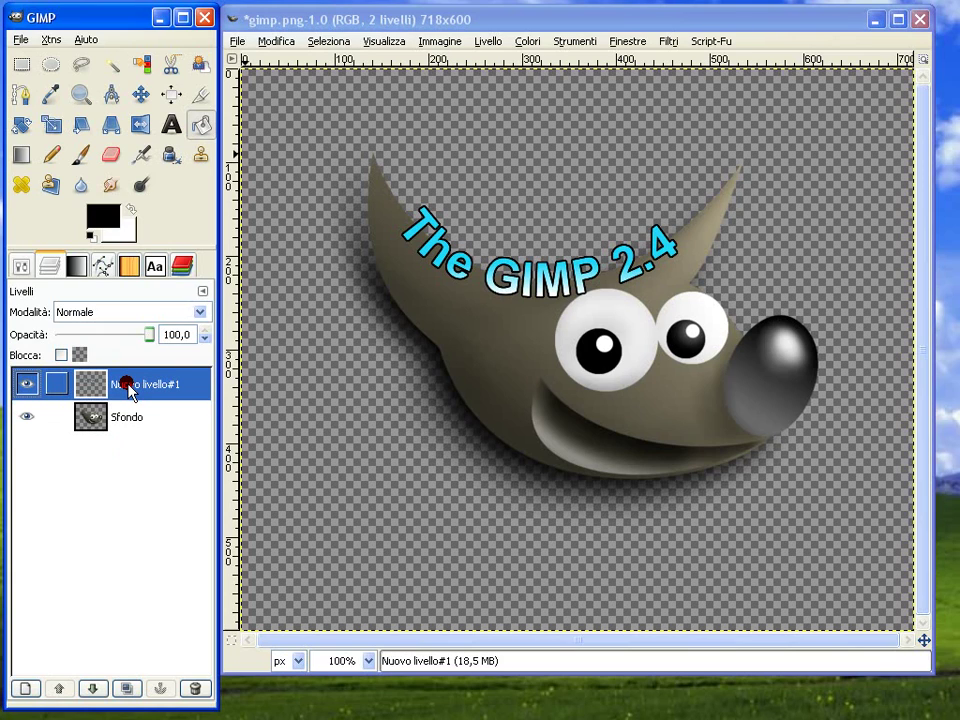
left_click(143, 96)
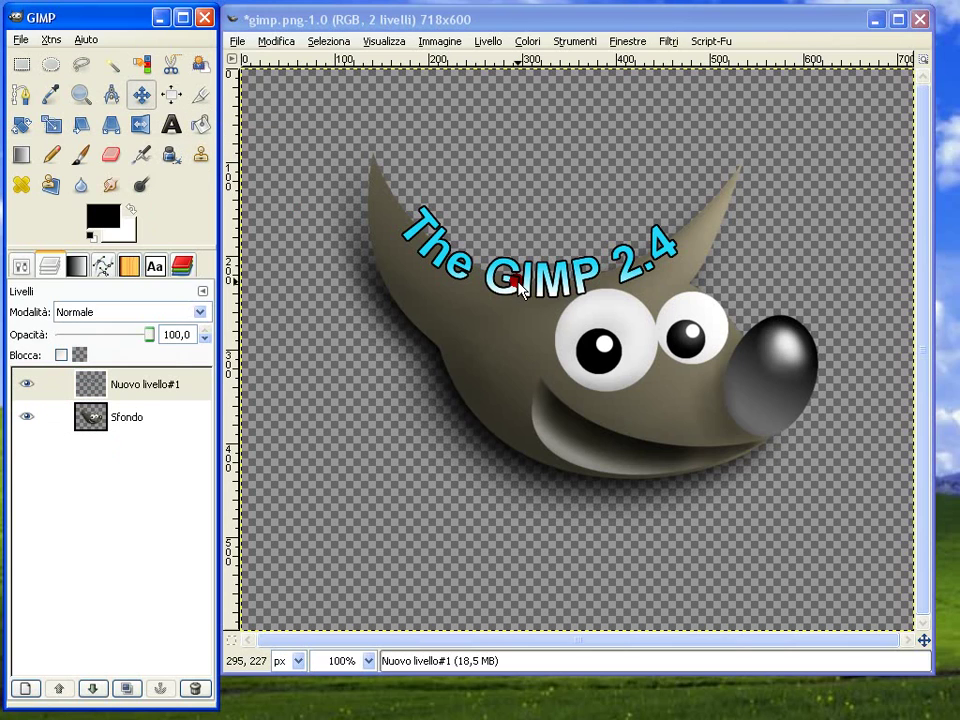
left_click_drag(519, 287, 526, 268)
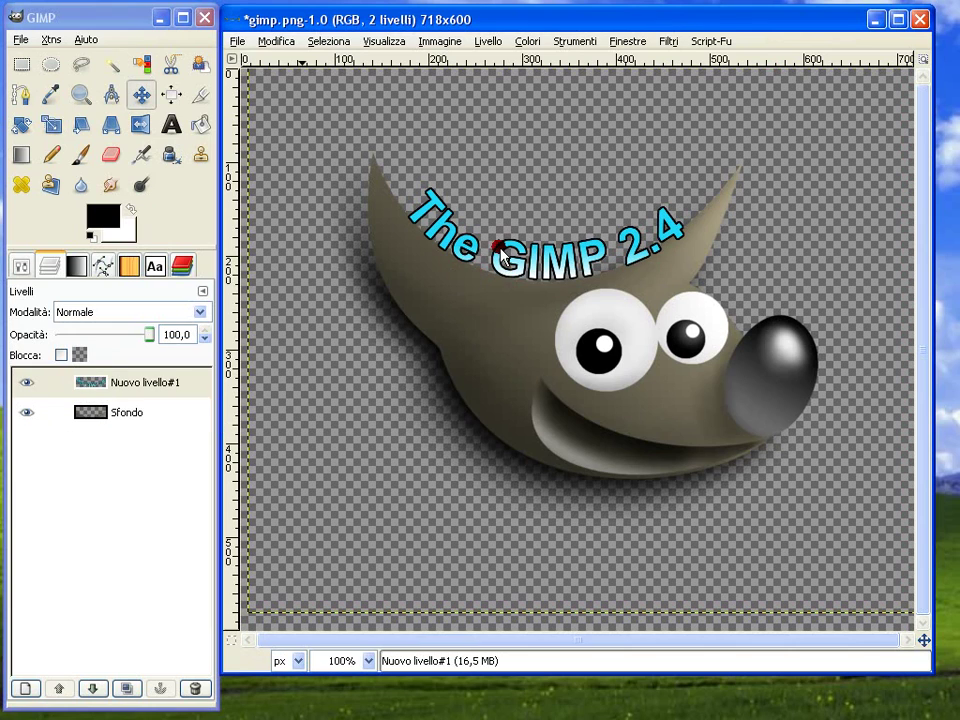
Merge the lettering down onto Wilber and Zealous Crop away the empty margins
right_click(175, 384)
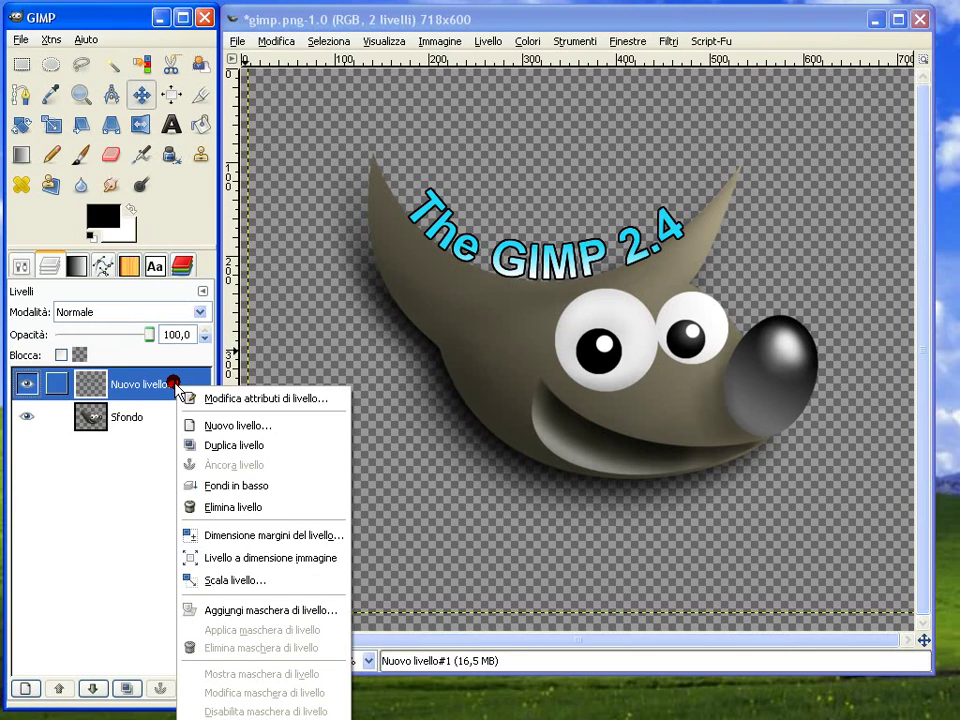
left_click(220, 487)
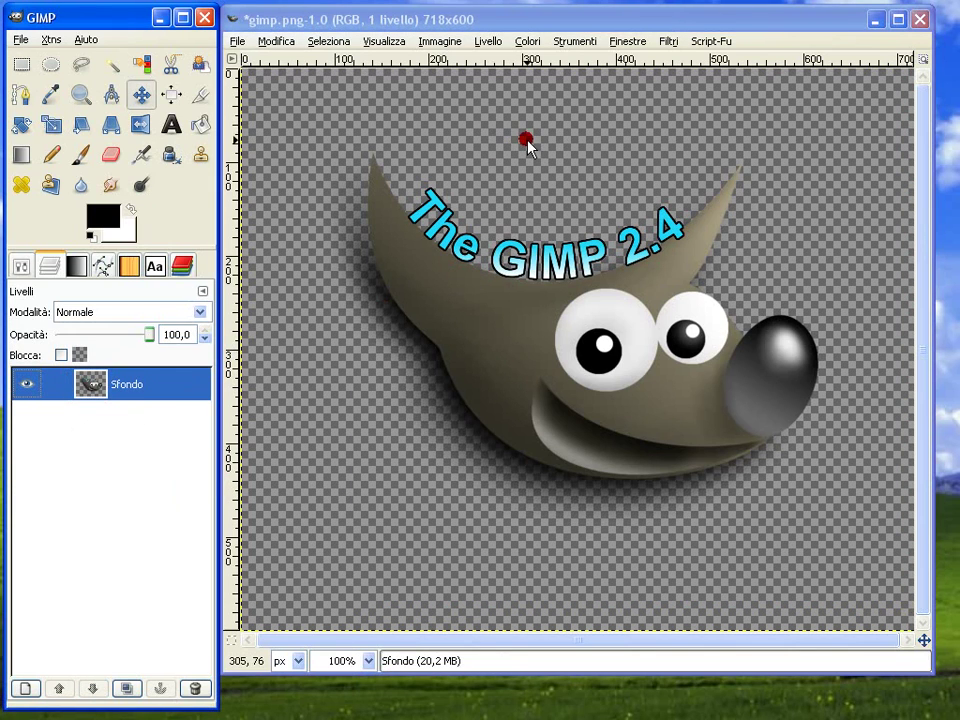
left_click(448, 42)
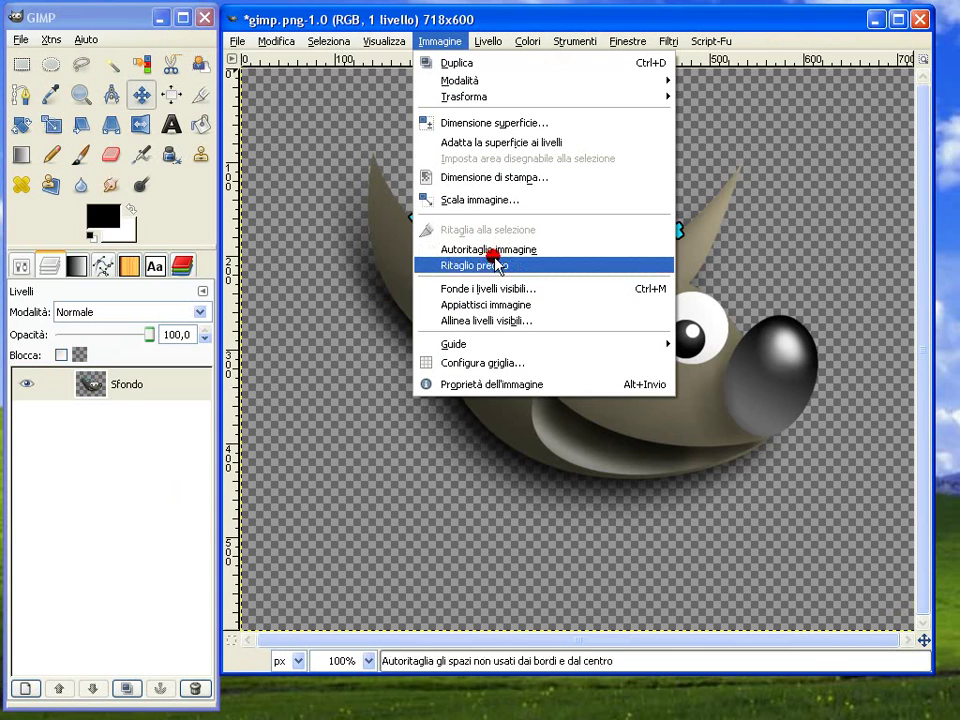
left_click(476, 265)
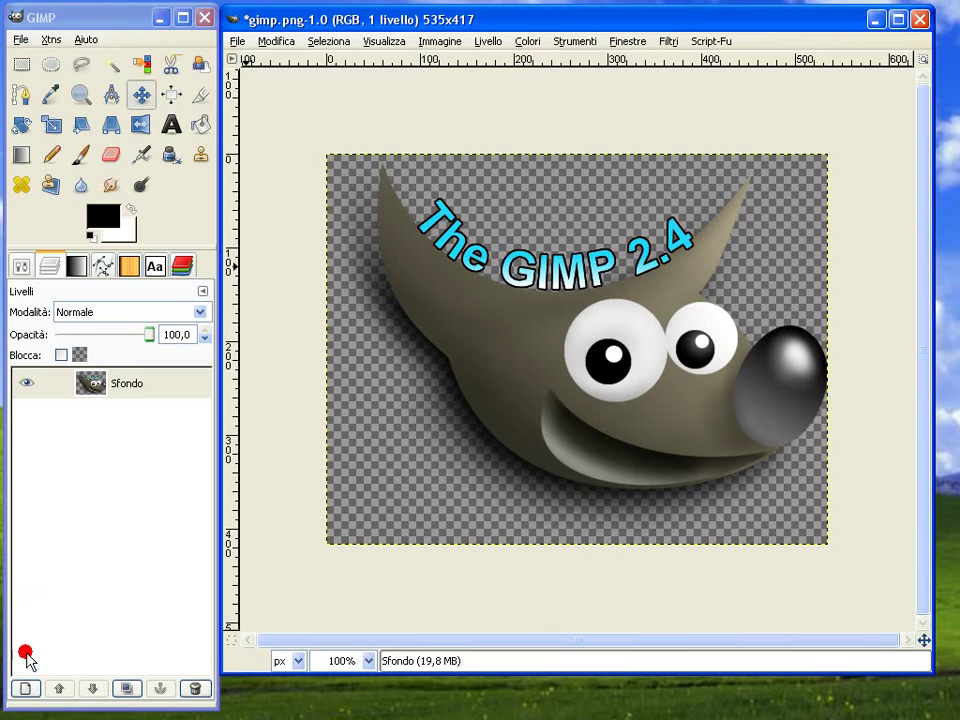
Add a white-filled layer beneath Wilber and merge Wilber down onto it
left_click(24, 688)
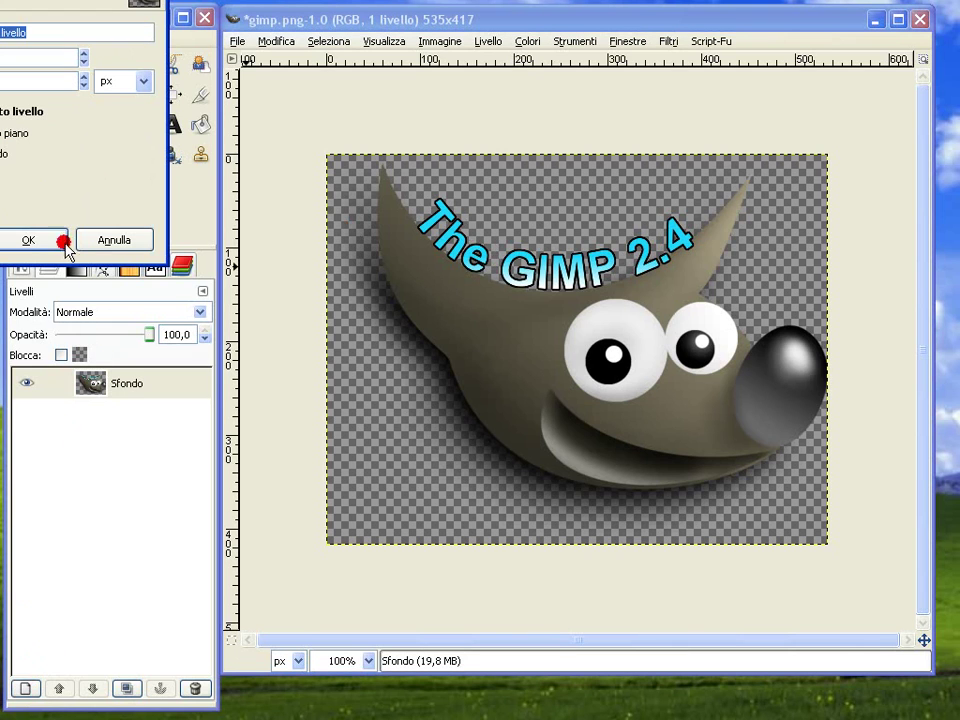
left_click_drag(45, 3, 217, 165)
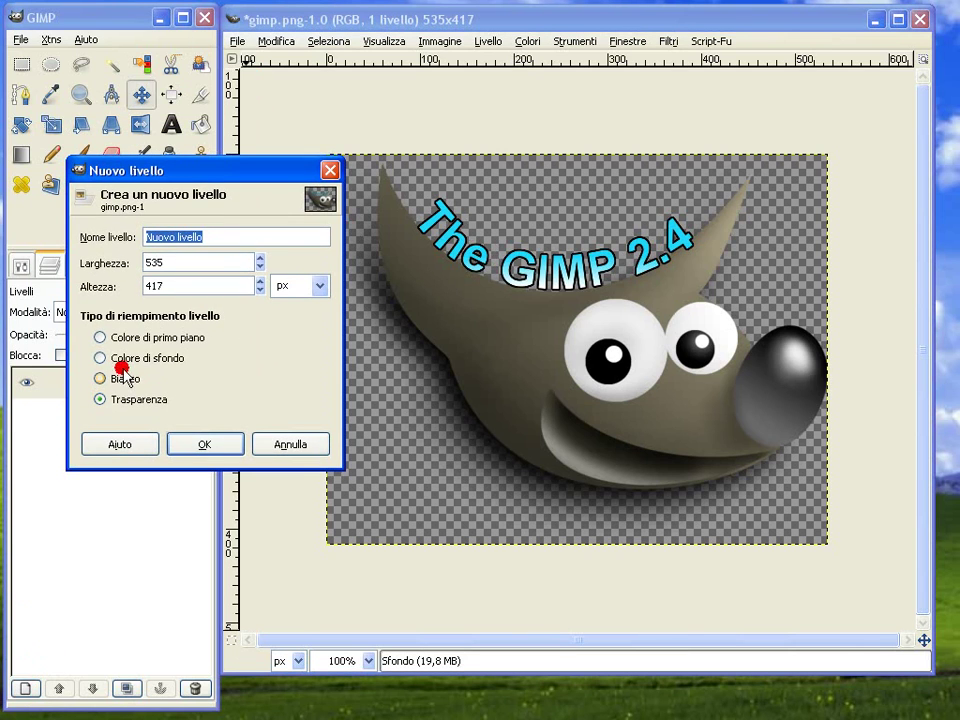
left_click(104, 380)
left_click(204, 445)
left_click(87, 689)
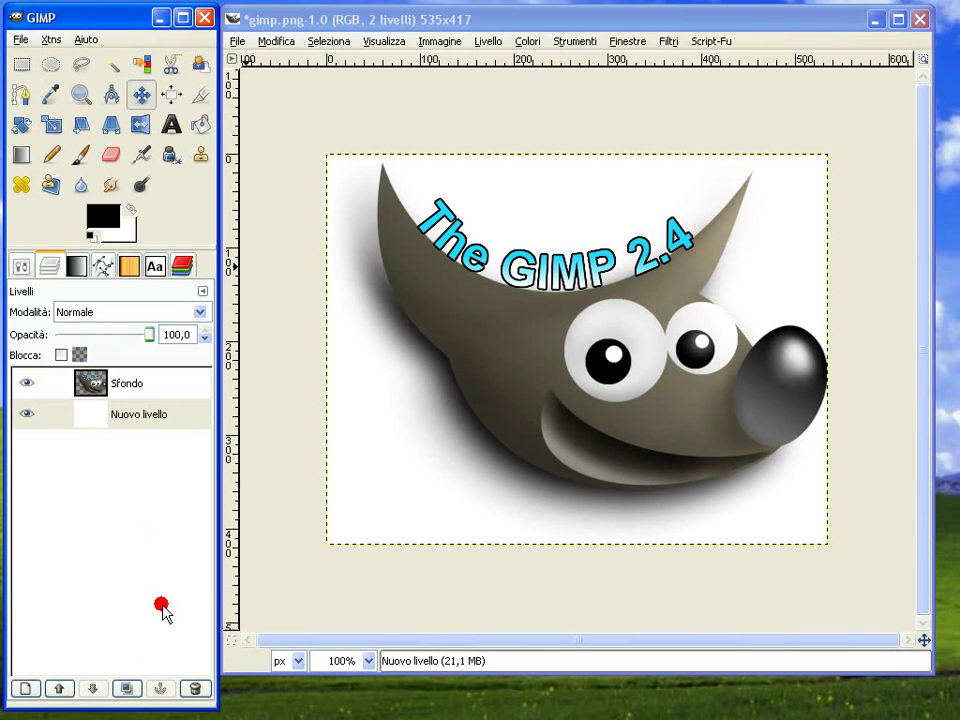
right_click(130, 381)
left_click(186, 483)
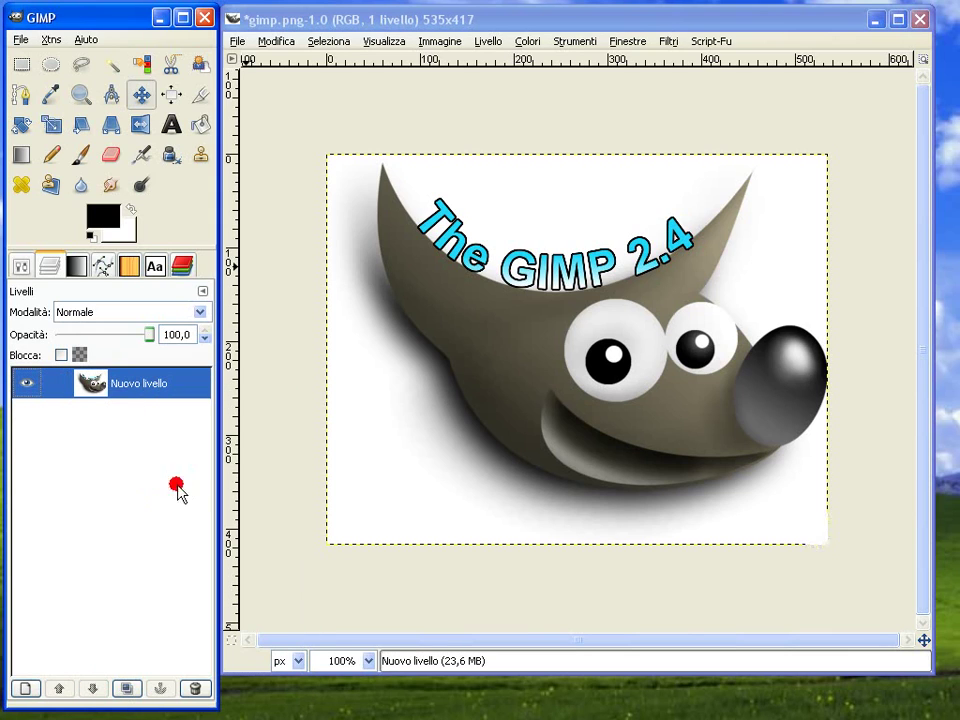